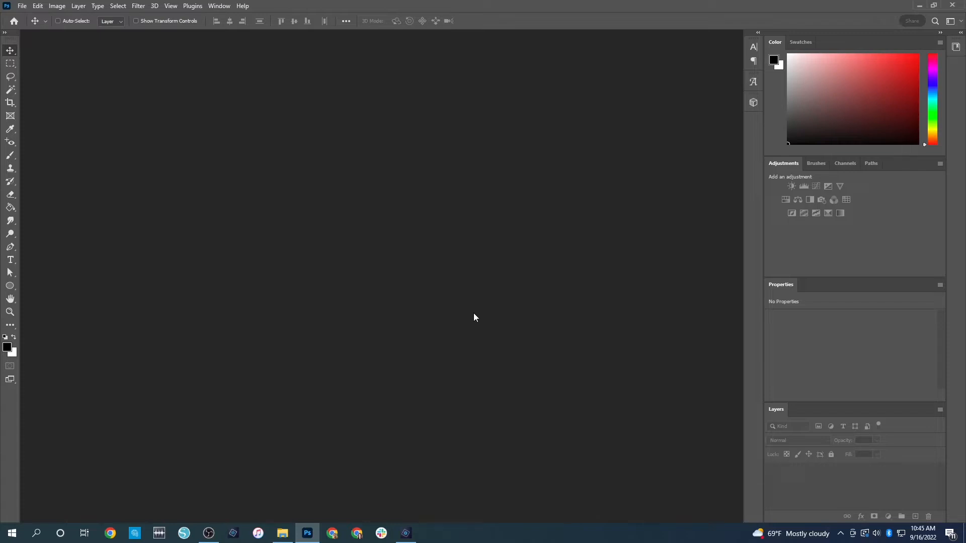
# Step: Create a new document from the recent 6 x 8 in layout at 300 ppi
pyautogui.hotkey('ctrl', 'n')
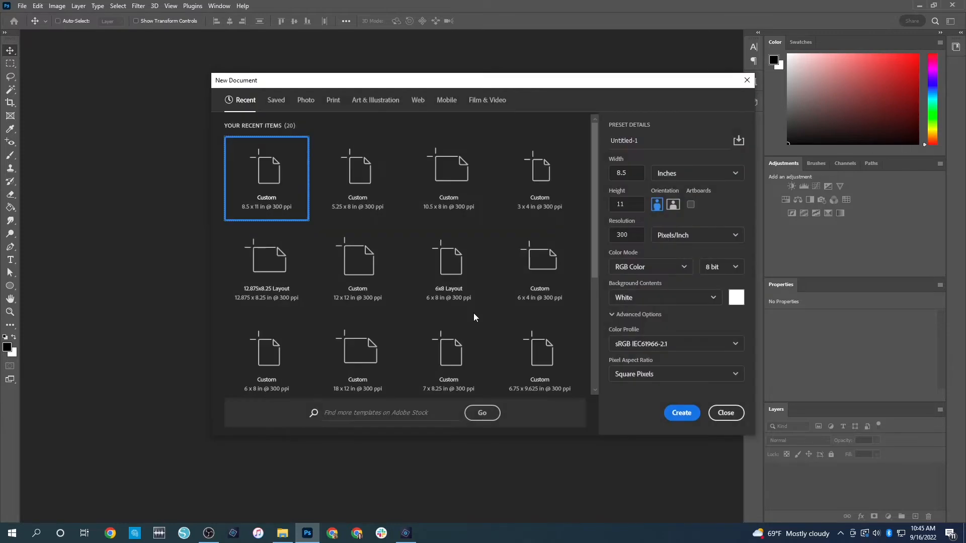
pyautogui.doubleClick(447, 268)
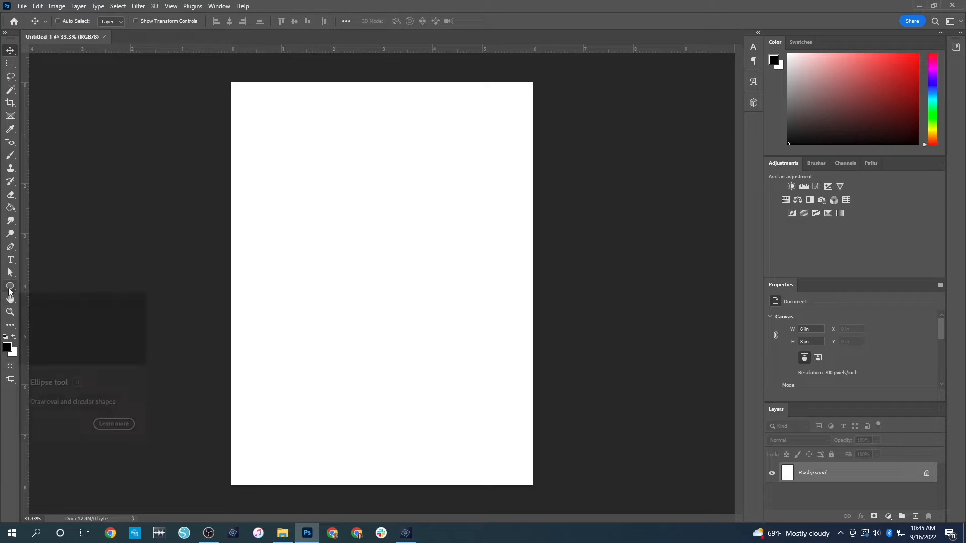
# Step: Create a rectangle shape 2 in wide and 2 in high near the middle of the page
pyautogui.click(9, 286)
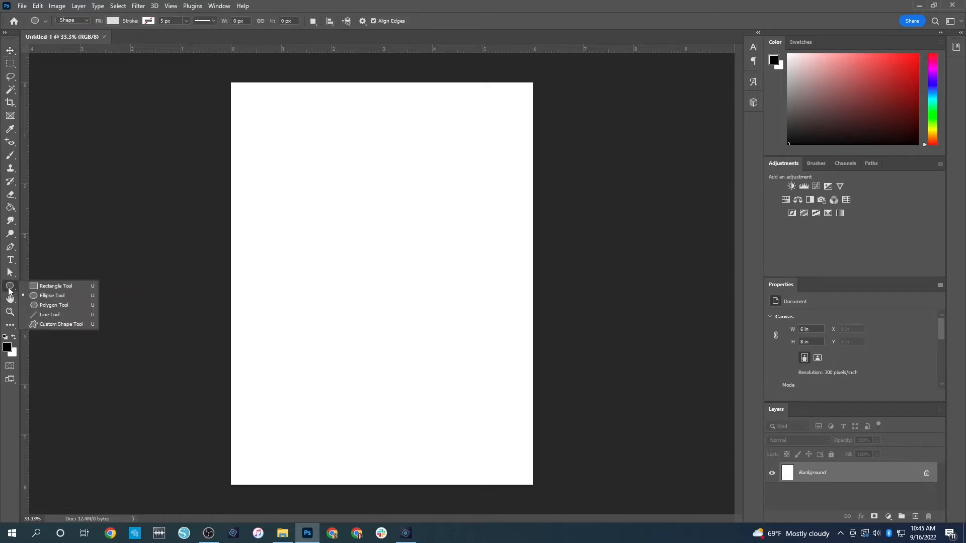
pyautogui.click(64, 286)
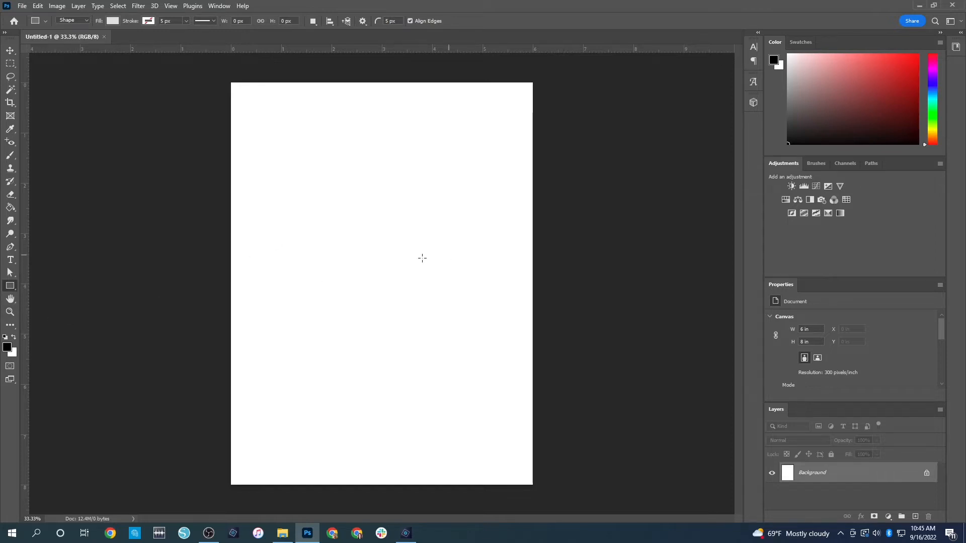
pyautogui.click(324, 261)
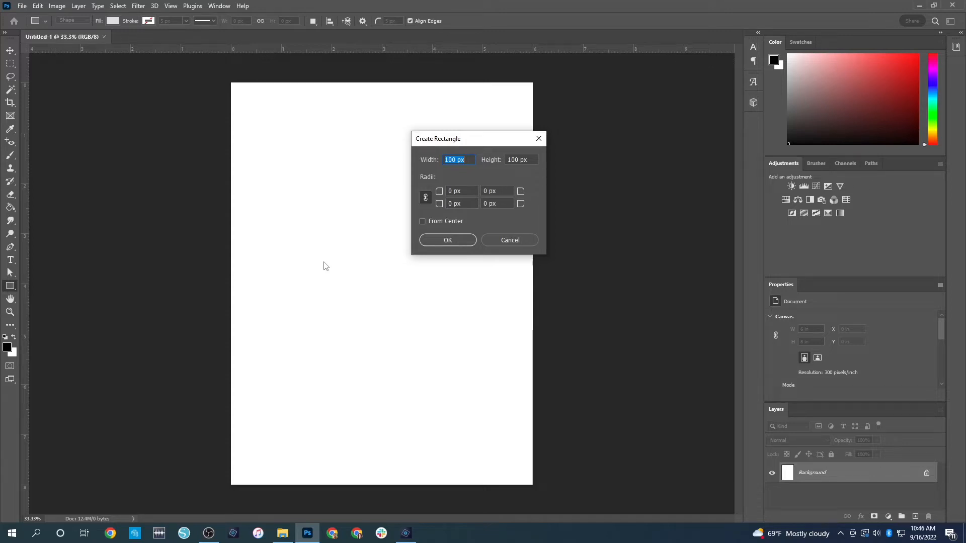
pyautogui.write('2 in')
pyautogui.press('Tab')
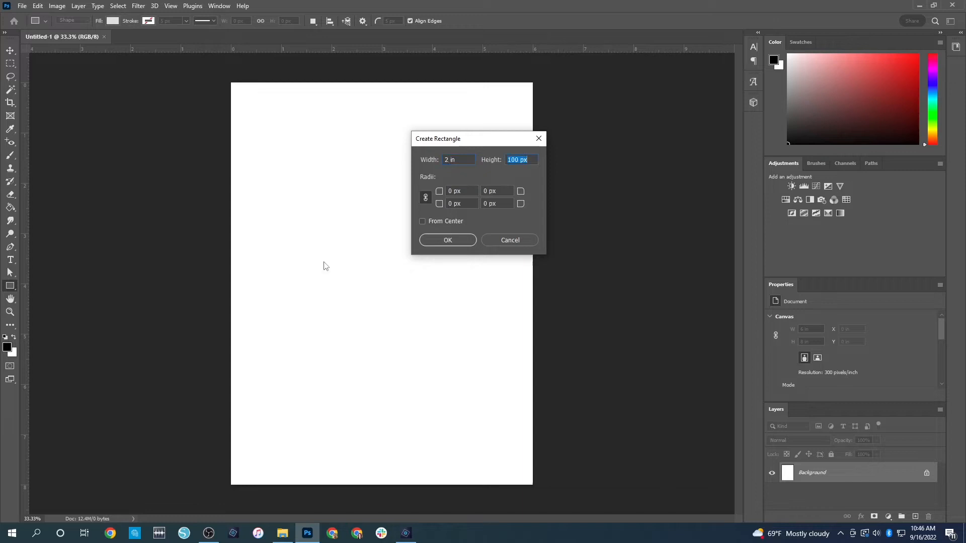
pyautogui.write('2 in')
pyautogui.click(448, 240)
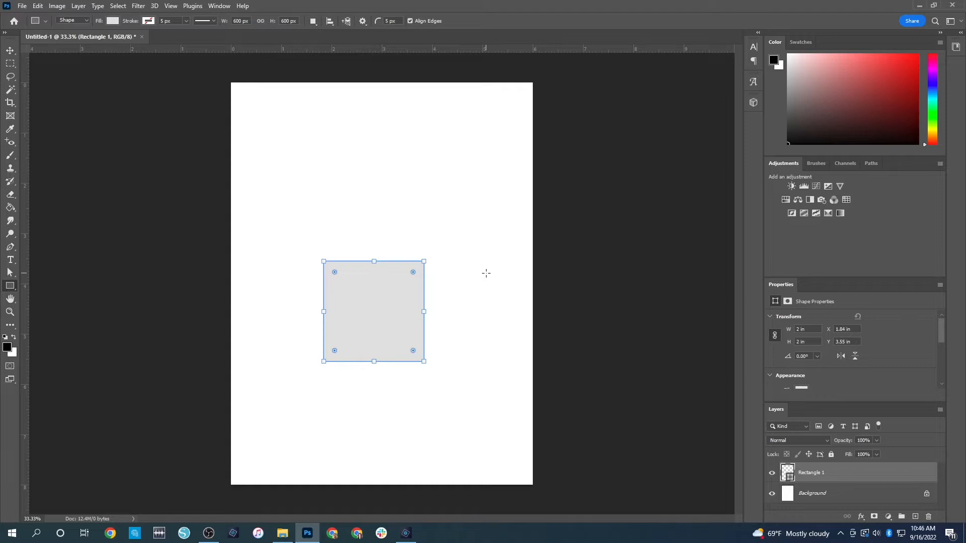
# Step: Set the square's fill colour to white
pyautogui.click(113, 22)
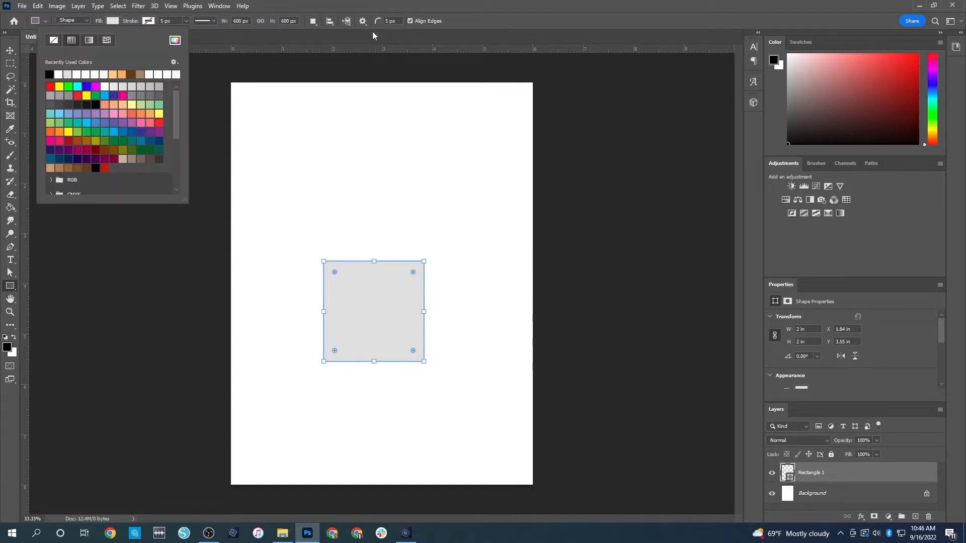
pyautogui.click(58, 75)
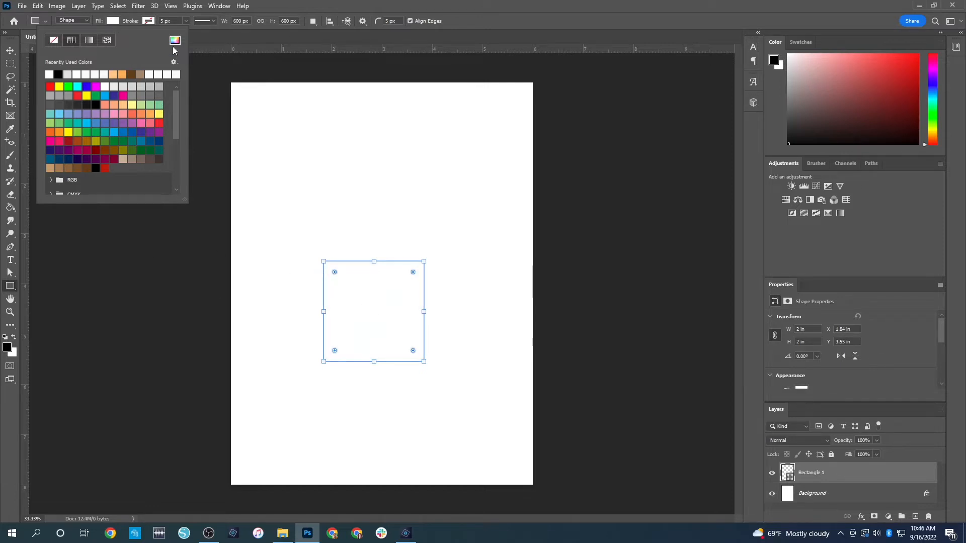
pyautogui.click(390, 332)
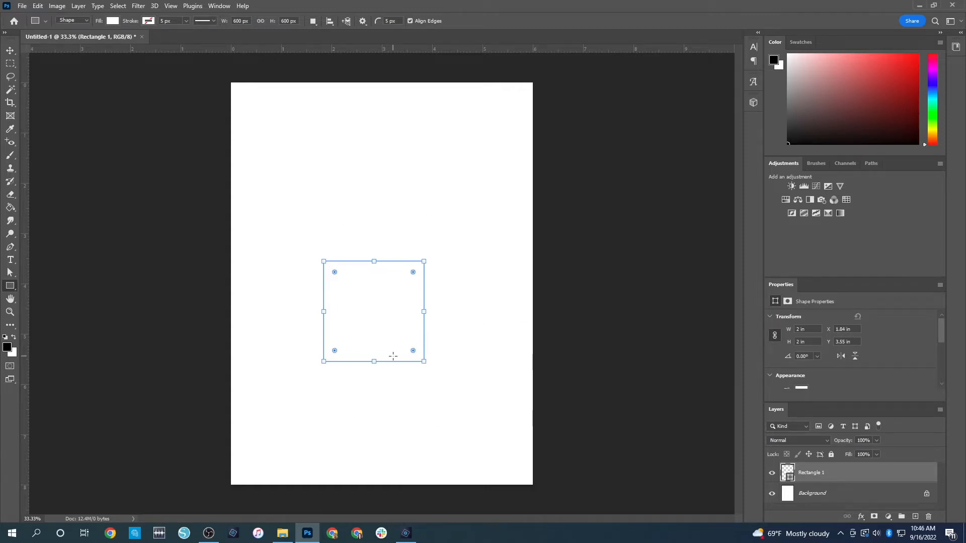
# Step: Try a black stroke around the white square
pyautogui.click(148, 21)
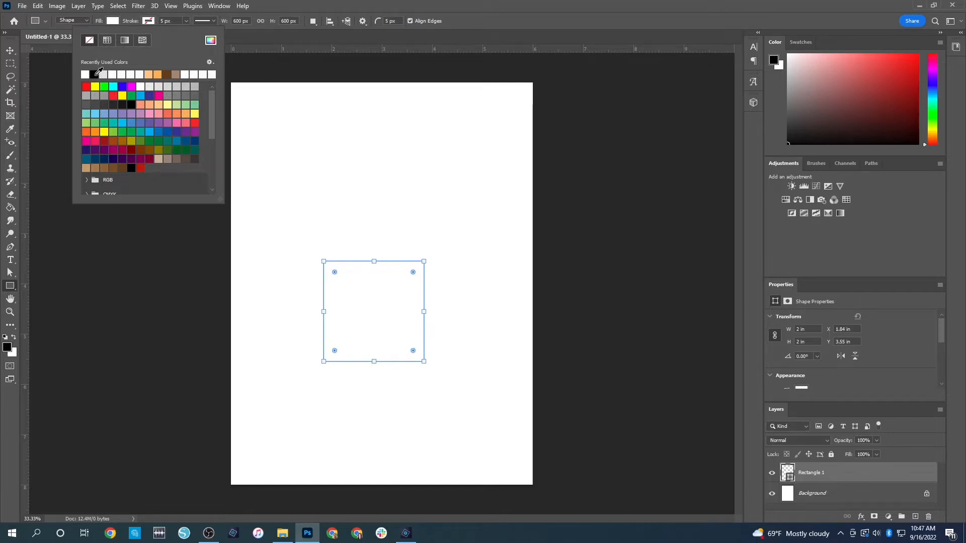
pyautogui.click(96, 74)
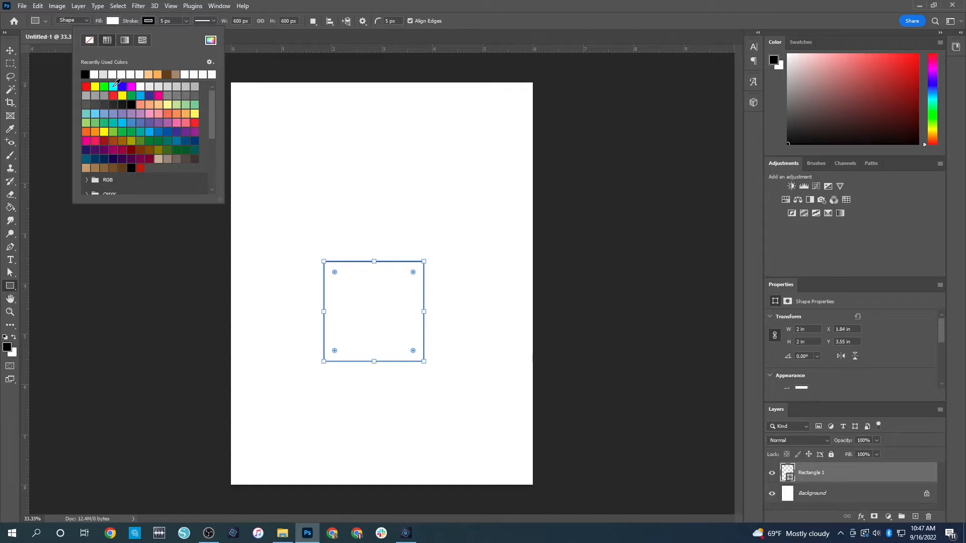
pyautogui.click(388, 22)
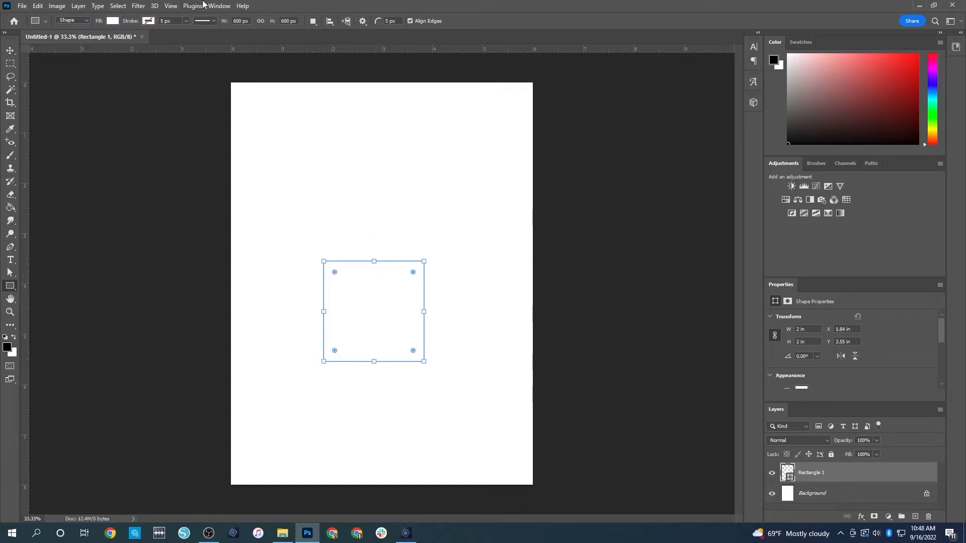
# Step: Give the square a black stroke with a width of 1 px
pyautogui.click(149, 23)
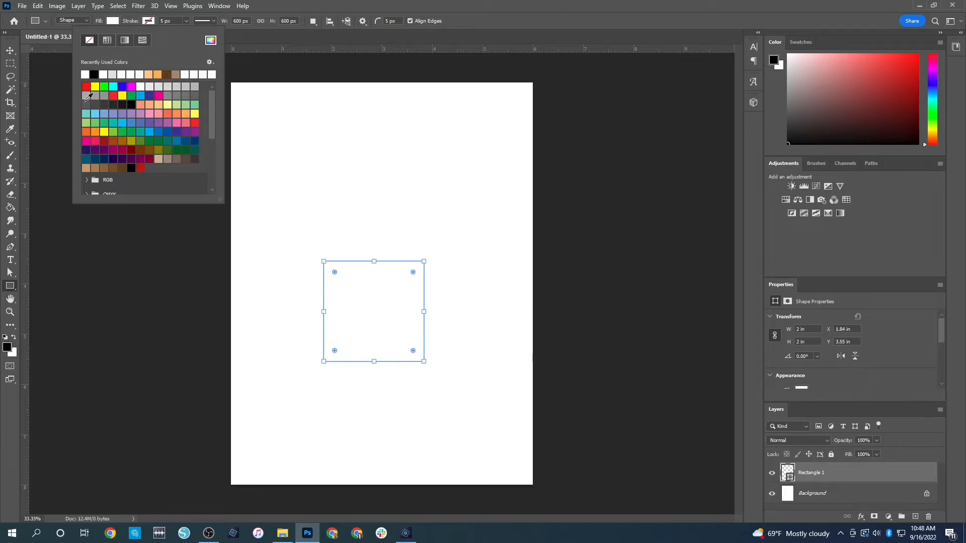
pyautogui.click(95, 74)
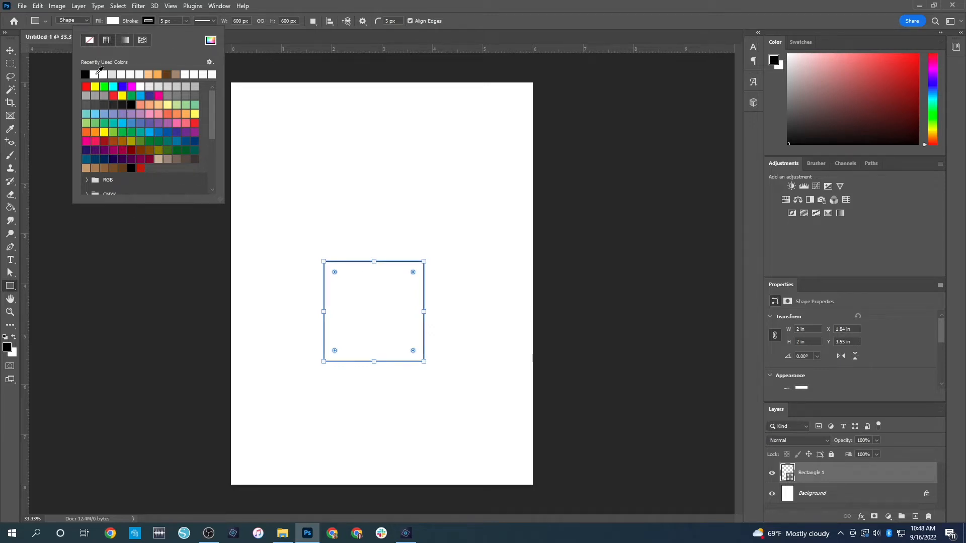
pyautogui.click(164, 20)
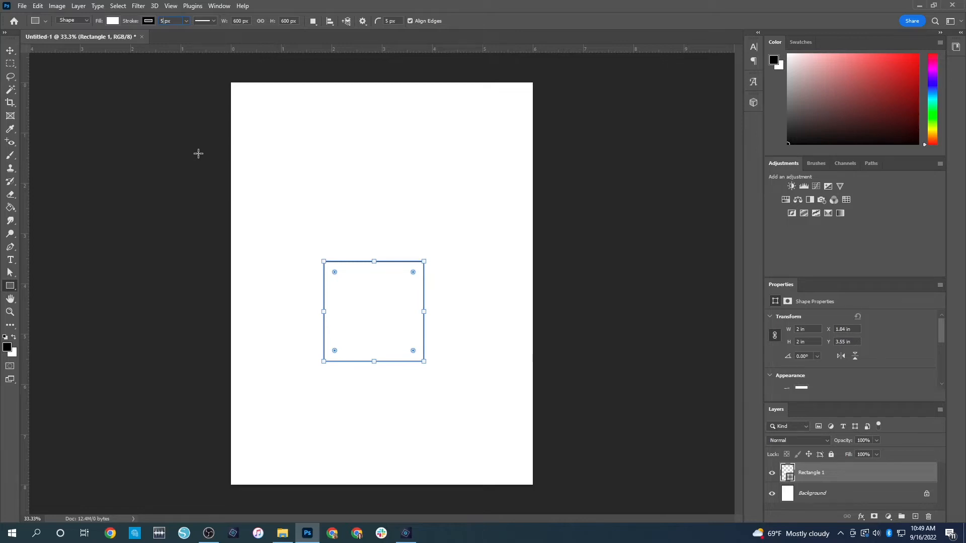
pyautogui.press('BackSpace')
pyautogui.write('1')
pyautogui.press('Return')
pyautogui.press('Return')
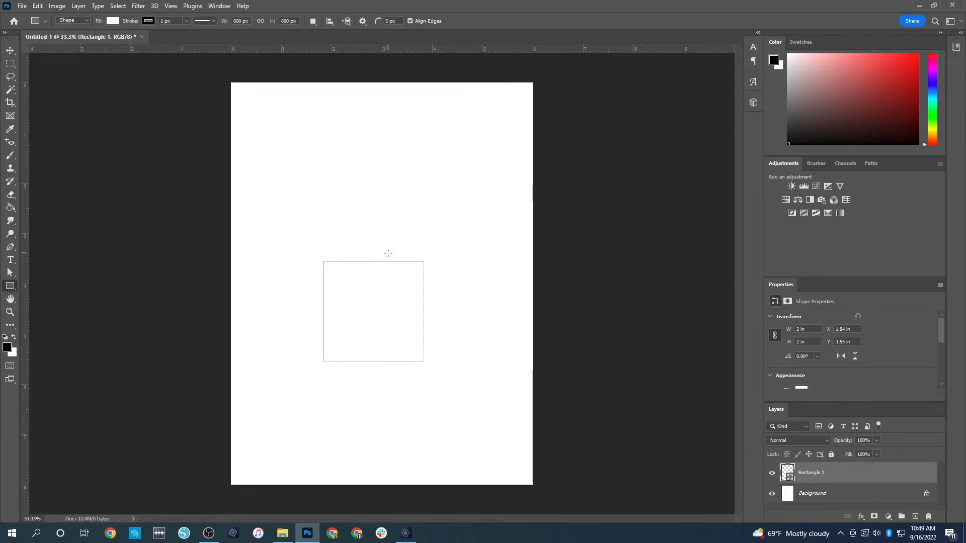
# Step: Move the square to about 0.12 in from the page's top and left edges, and reactivate the Rectangle tool
pyautogui.click(10, 50)
pyautogui.moveTo(384, 303); pyautogui.dragTo(297, 132)
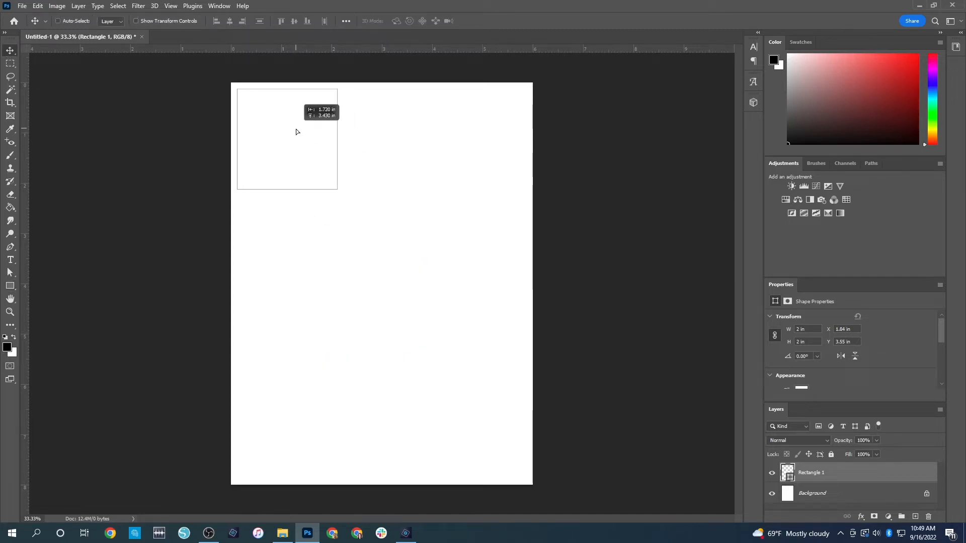
pyautogui.click(10, 287)
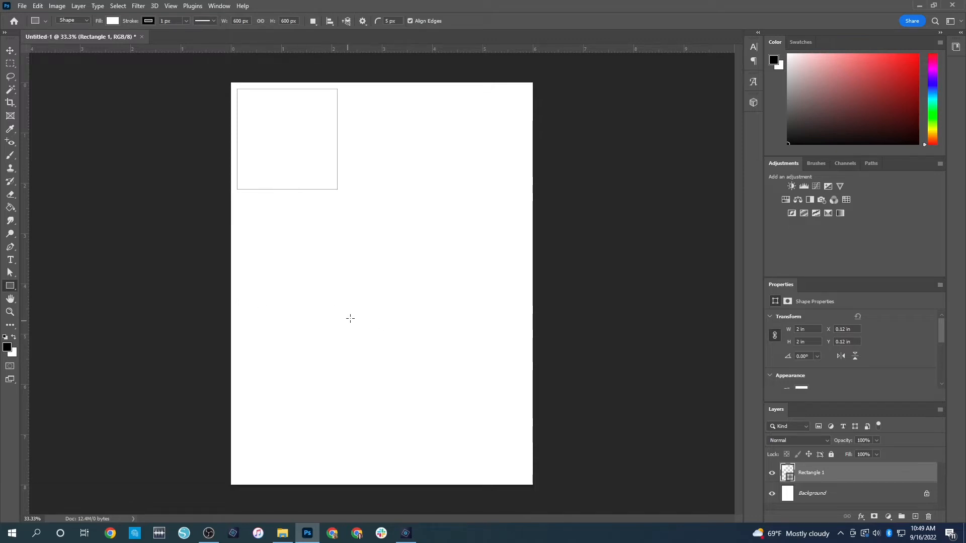
# Step: Try removing the stroke from the outlined square by setting it to no colour
pyautogui.click(115, 23)
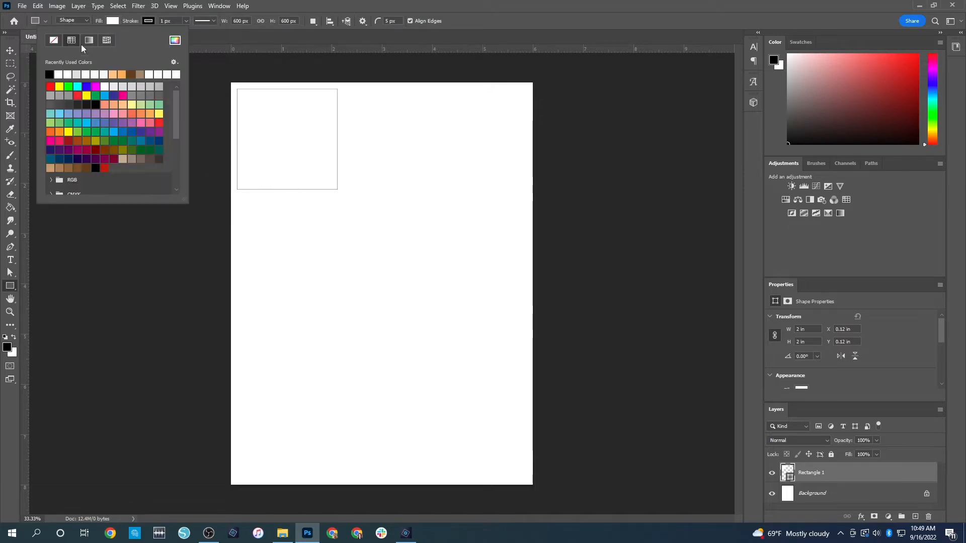
pyautogui.click(149, 21)
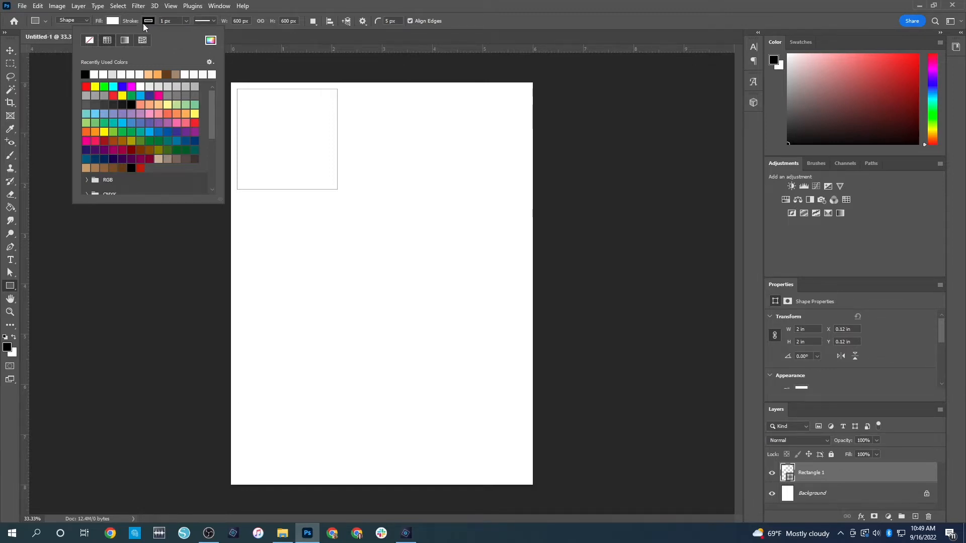
pyautogui.click(90, 41)
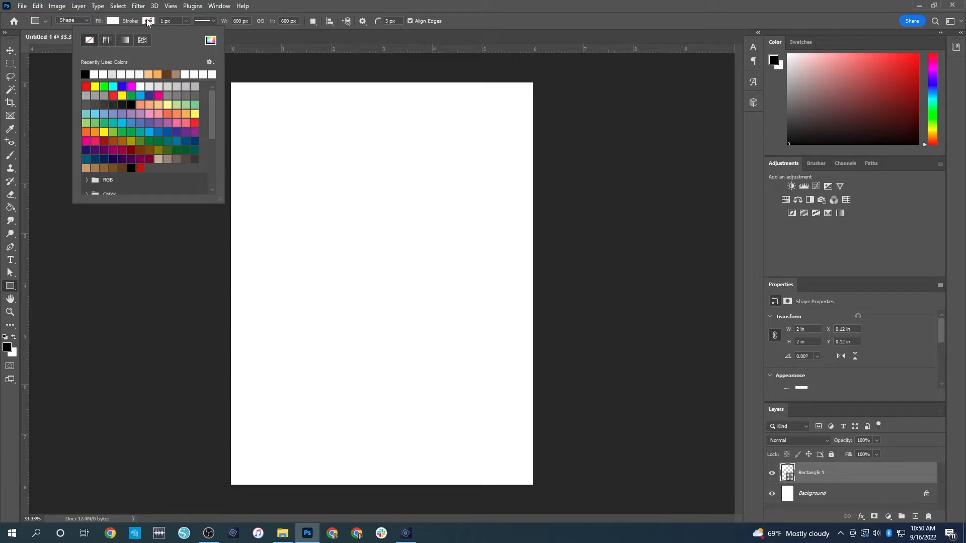
pyautogui.click(148, 20)
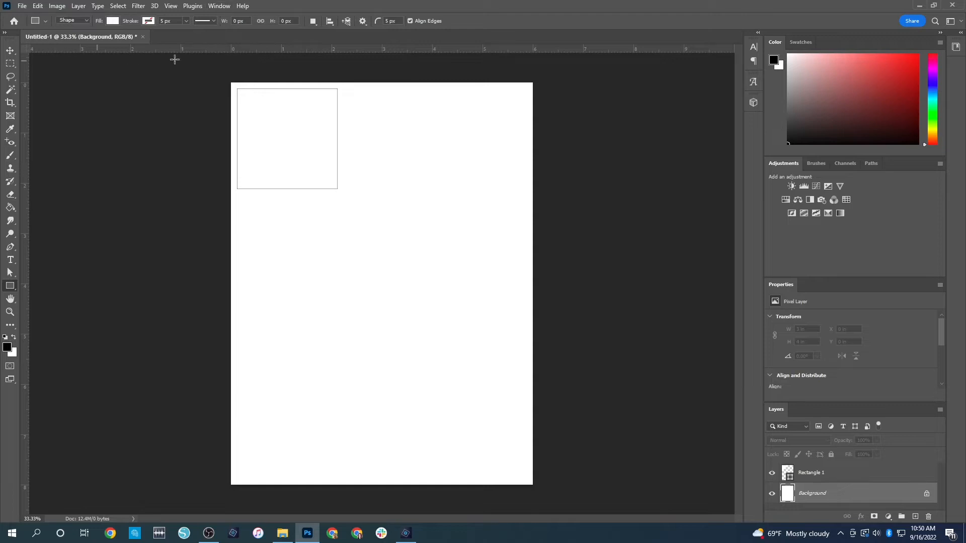
# Step: Create a second 2 x 2 in square without a stroke in the lower part of the page, and deselect its path
pyautogui.click(372, 324)
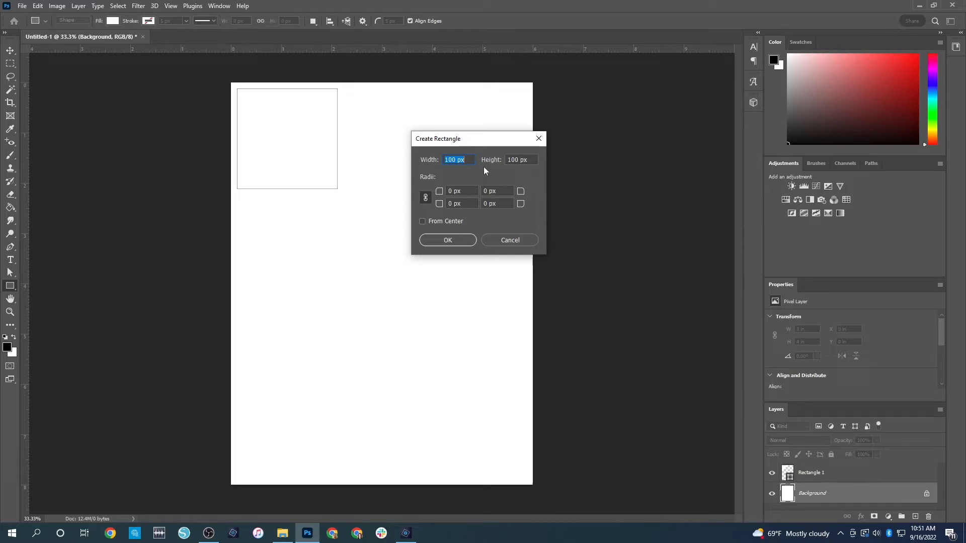
pyautogui.write('2')
pyautogui.press('Tab')
pyautogui.write('2 in')
pyautogui.click(446, 241)
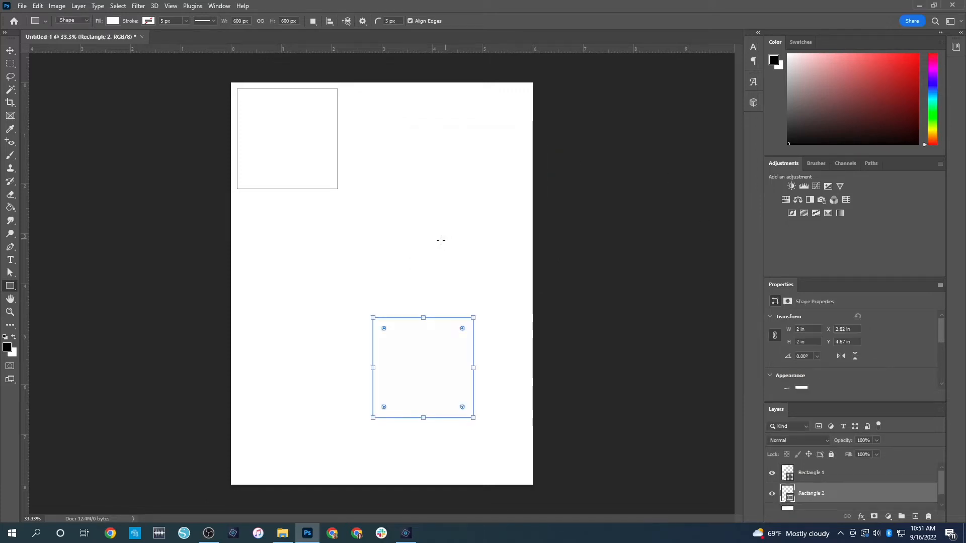
pyautogui.click(123, 161)
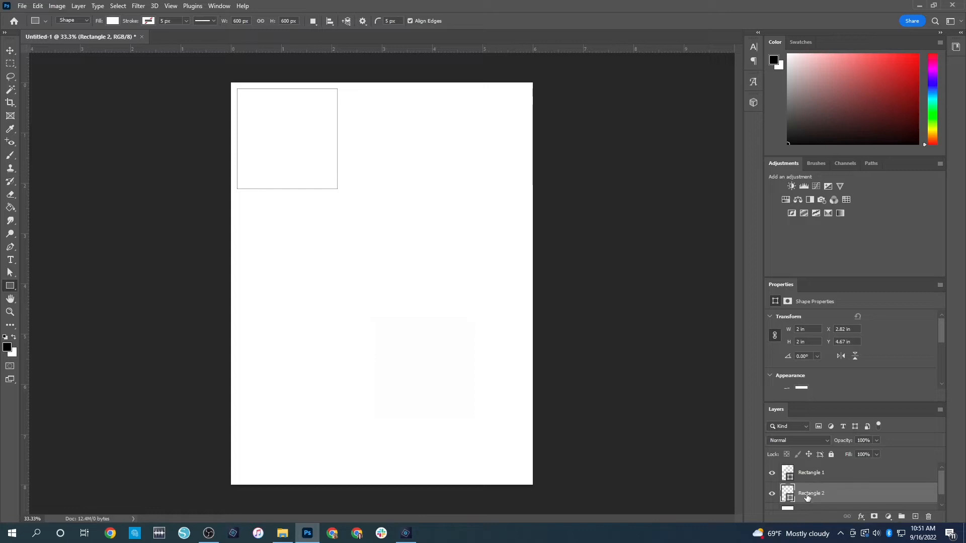
# Step: Rasterize the Rectangle 2 layer
pyautogui.press('v')
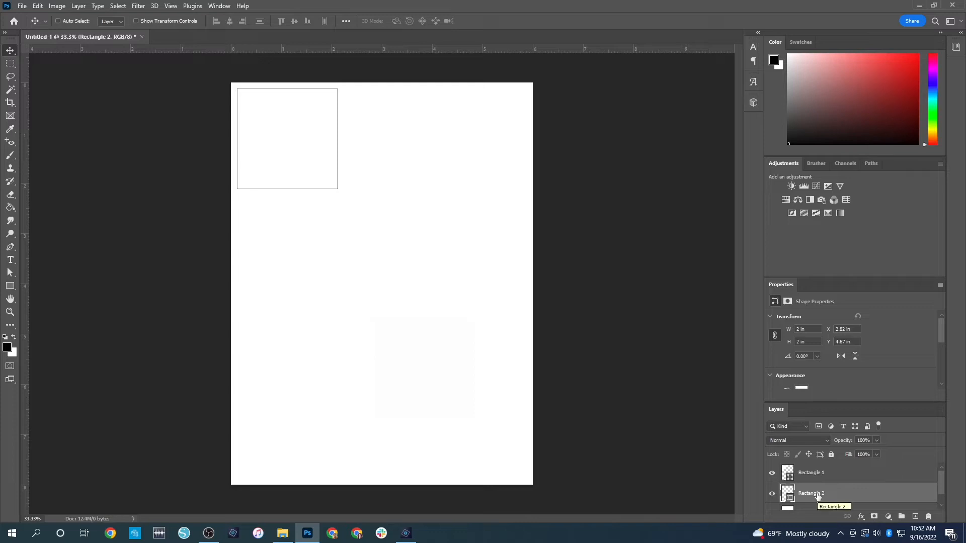
pyautogui.rightClick(817, 495)
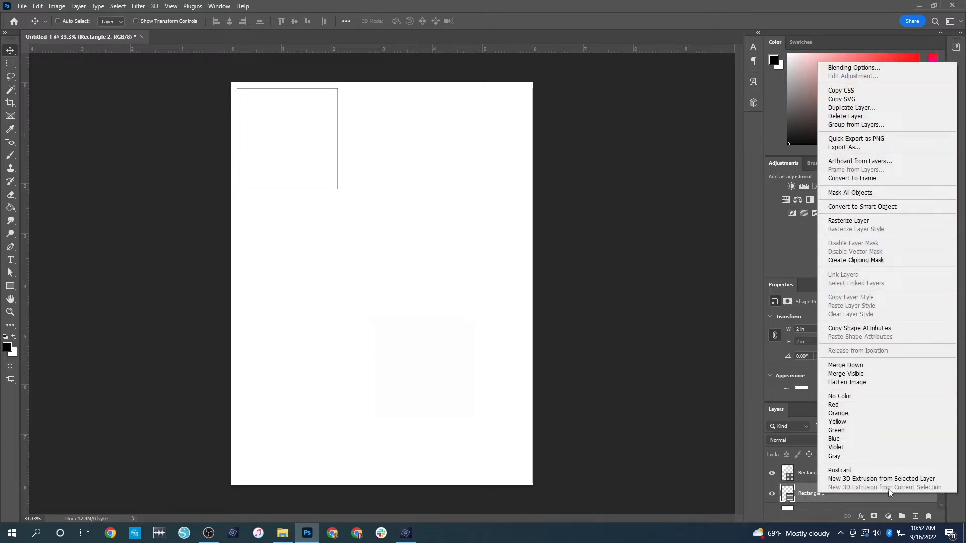
pyautogui.click(848, 221)
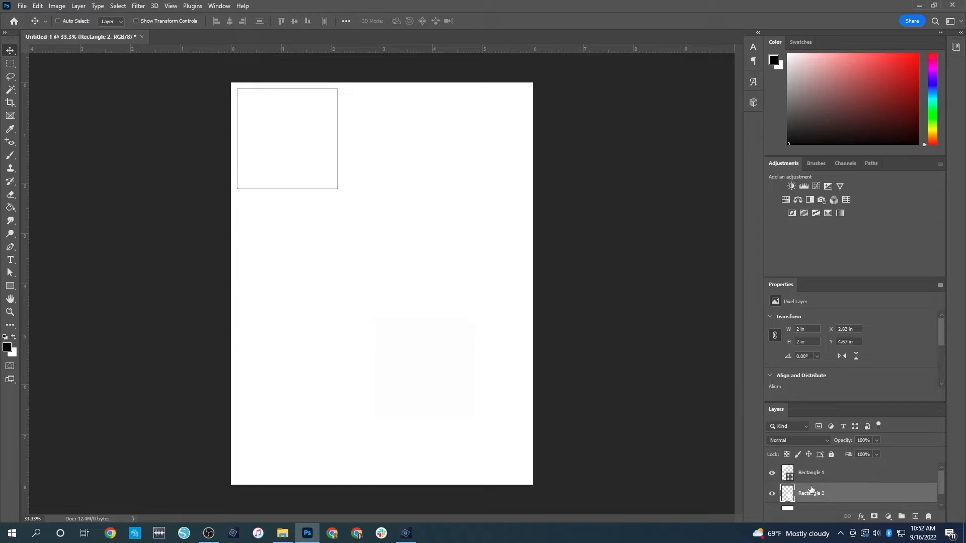
# Step: Compare the properties of the rasterized Rectangle 2 layer with the fill, stroke and corner settings of the Rectangle 1 shape
pyautogui.scroll(-3, 808, 346)
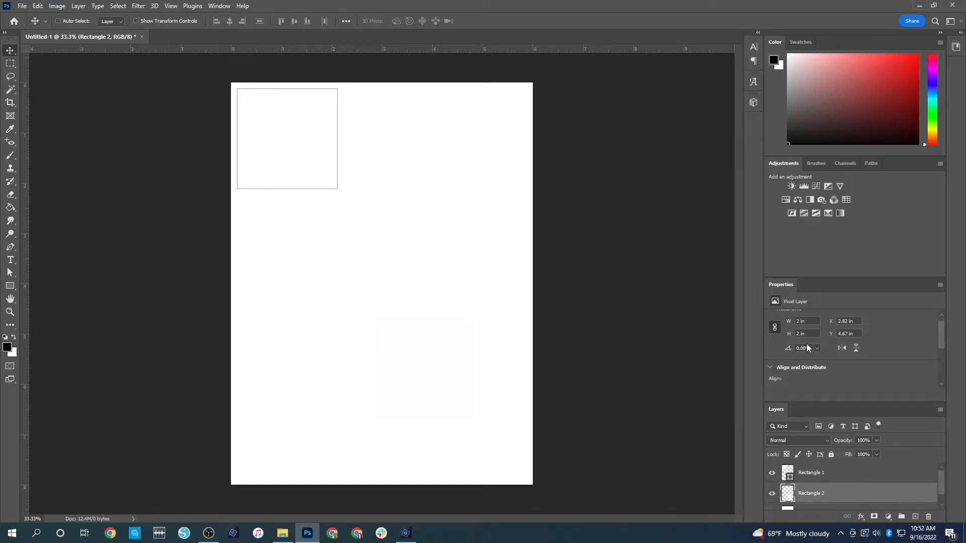
pyautogui.scroll(-2, 807, 343)
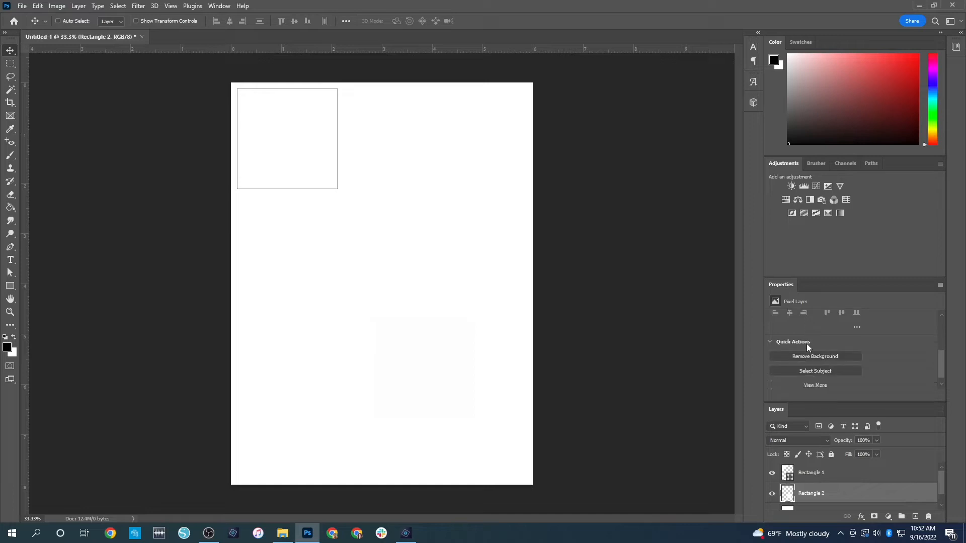
pyautogui.scroll(4, 807, 343)
pyautogui.scroll(1, 807, 344)
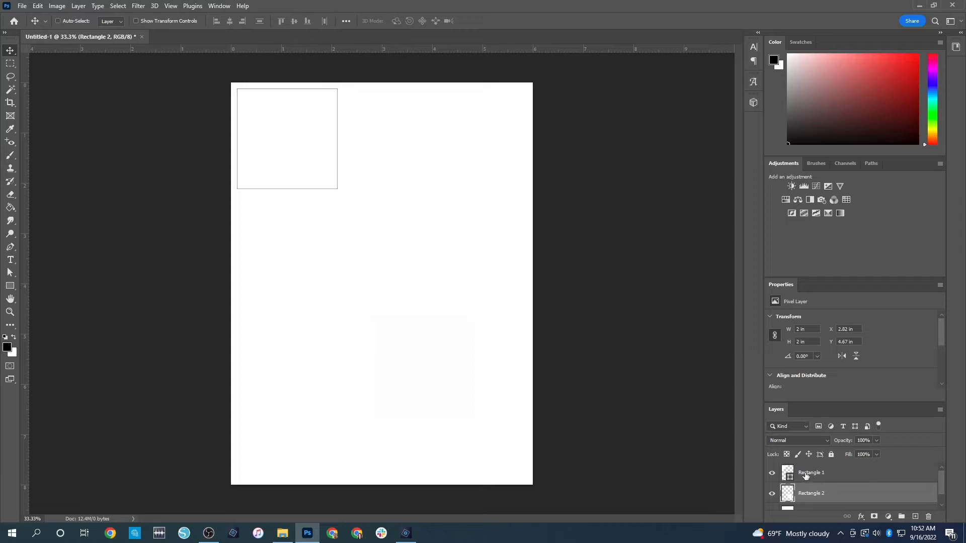
pyautogui.click(825, 478)
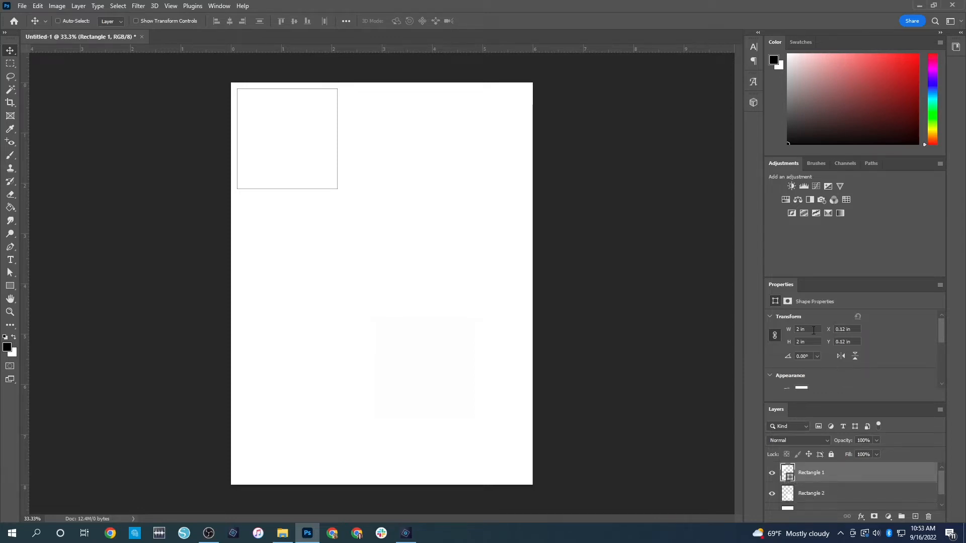
pyautogui.scroll(-2, 817, 347)
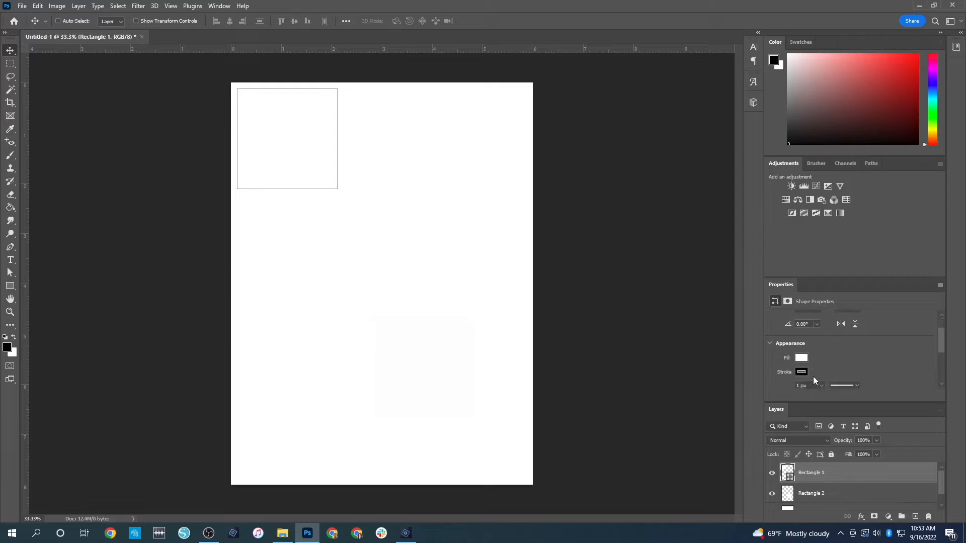
pyautogui.scroll(-4, 838, 388)
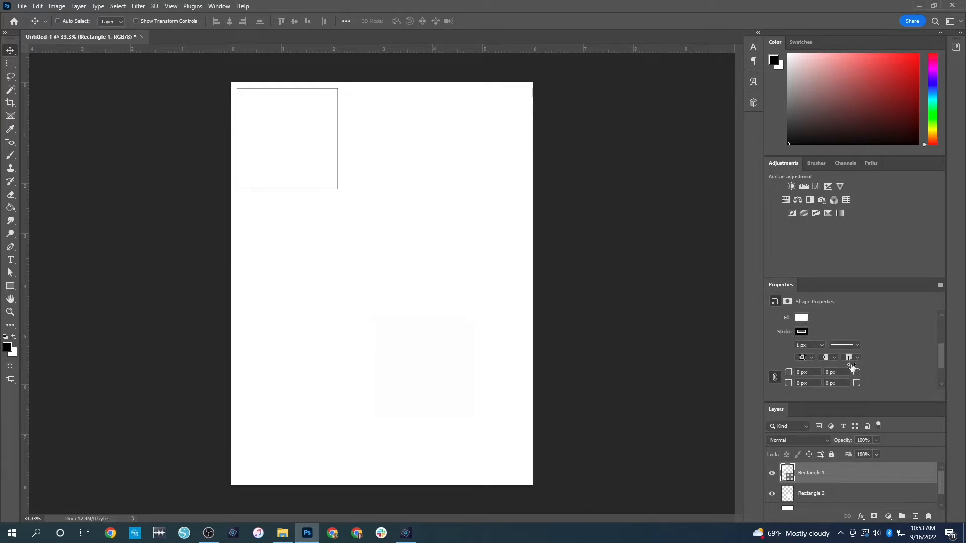
# Step: Apply a 1 px black stroke with Center location to the rasterized Rectangle 2 layer
pyautogui.scroll(2, 841, 342)
pyautogui.click(809, 494)
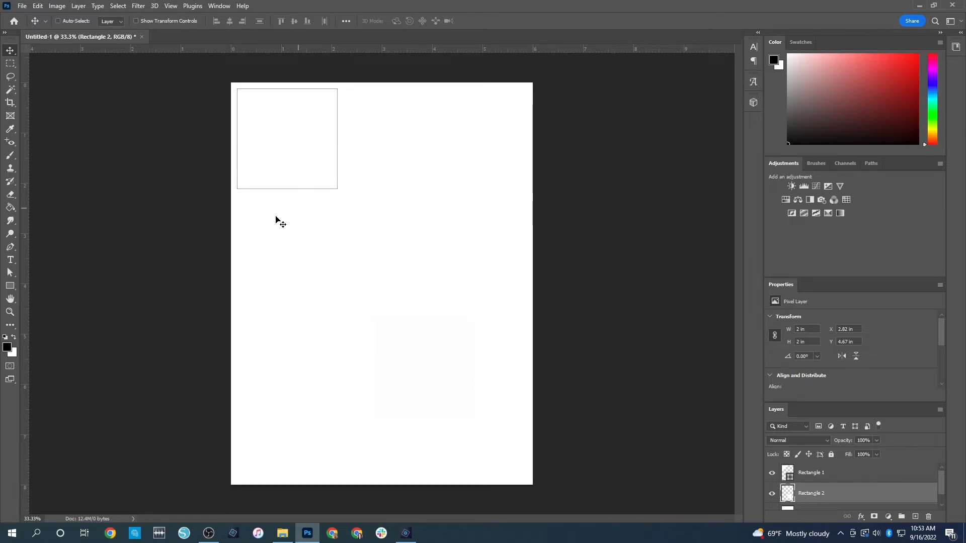
pyautogui.click(37, 6)
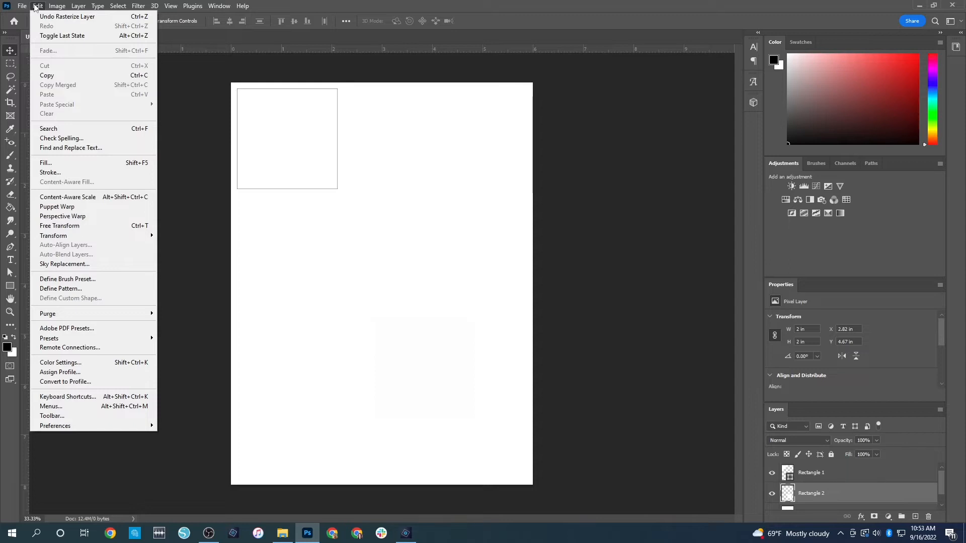
pyautogui.click(68, 173)
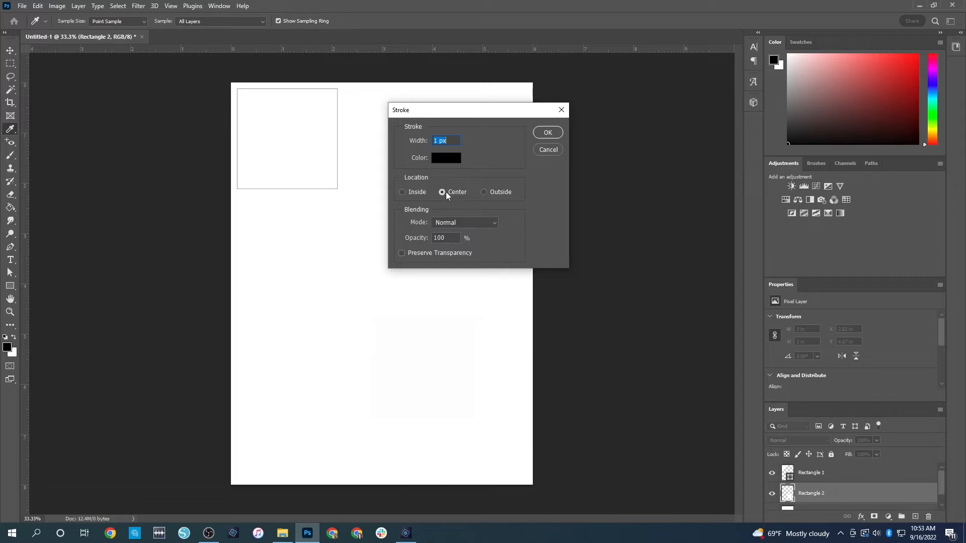
pyautogui.click(549, 139)
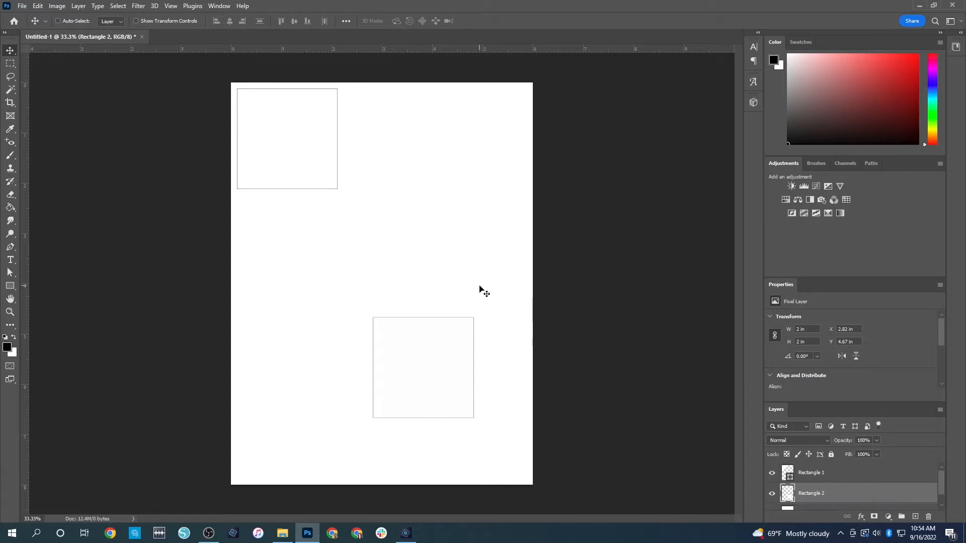
# Step: Move the stroked Rectangle 2 square beside the first square, then down to the middle of the page
pyautogui.moveTo(375, 377); pyautogui.dragTo(413, 110)
pyautogui.moveTo(414, 131); pyautogui.dragTo(421, 137)
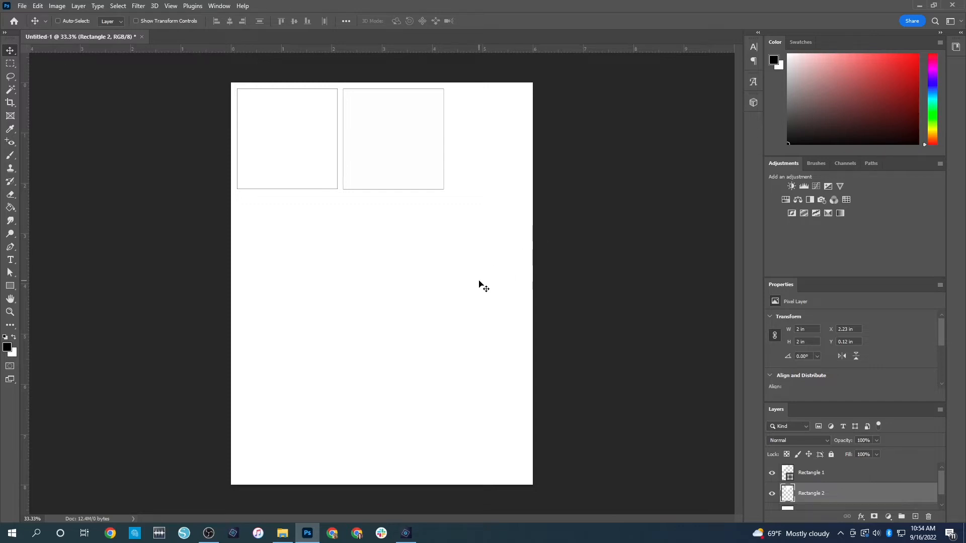
pyautogui.moveTo(395, 130); pyautogui.dragTo(387, 269)
# Step: Delete the Rectangle 2 layer and undo the deletion
pyautogui.press('Delete')
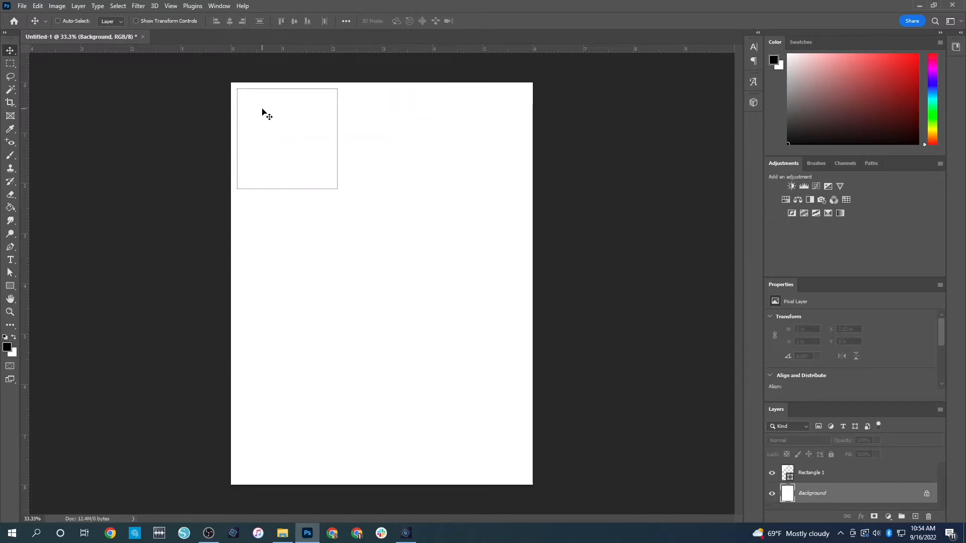
pyautogui.hotkey('ctrl', 'z')
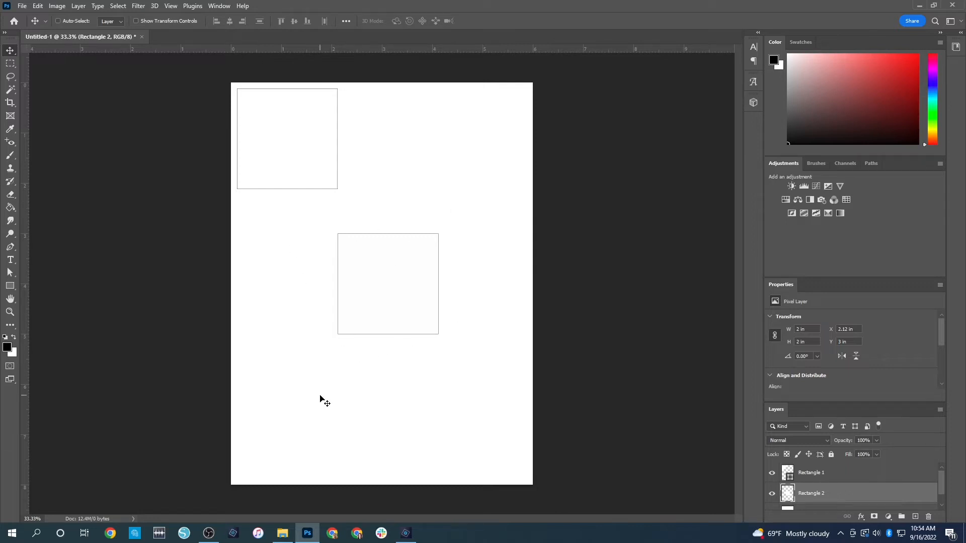
# Step: Place a paragraph text box with lorem ipsum placeholder text inside the square in the middle of the page
pyautogui.click(9, 261)
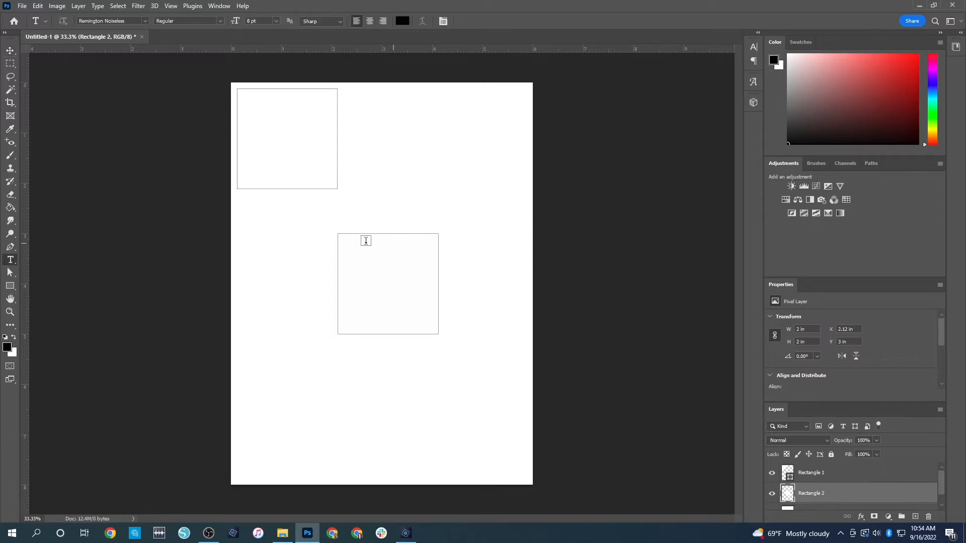
pyautogui.moveTo(346, 244); pyautogui.dragTo(429, 322)
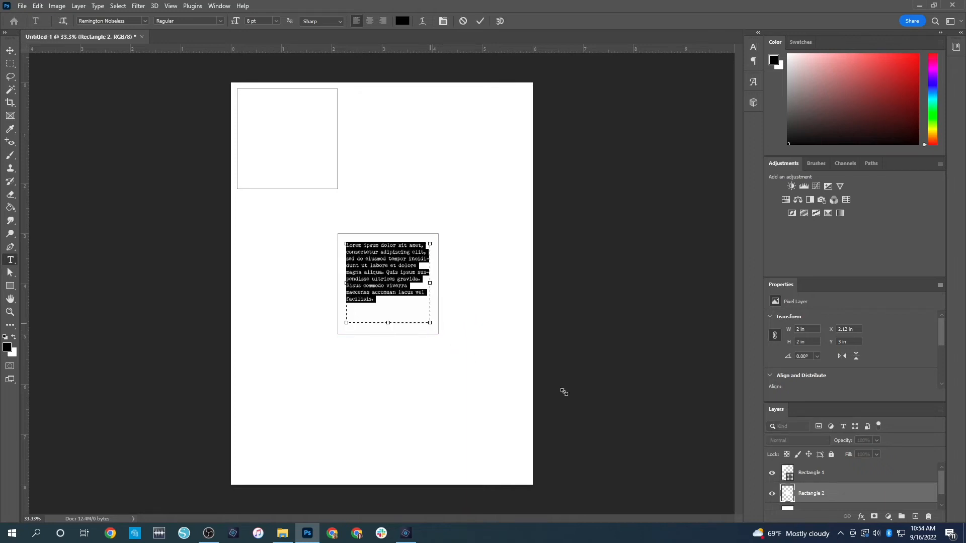
pyautogui.click(636, 305)
pyautogui.click(10, 50)
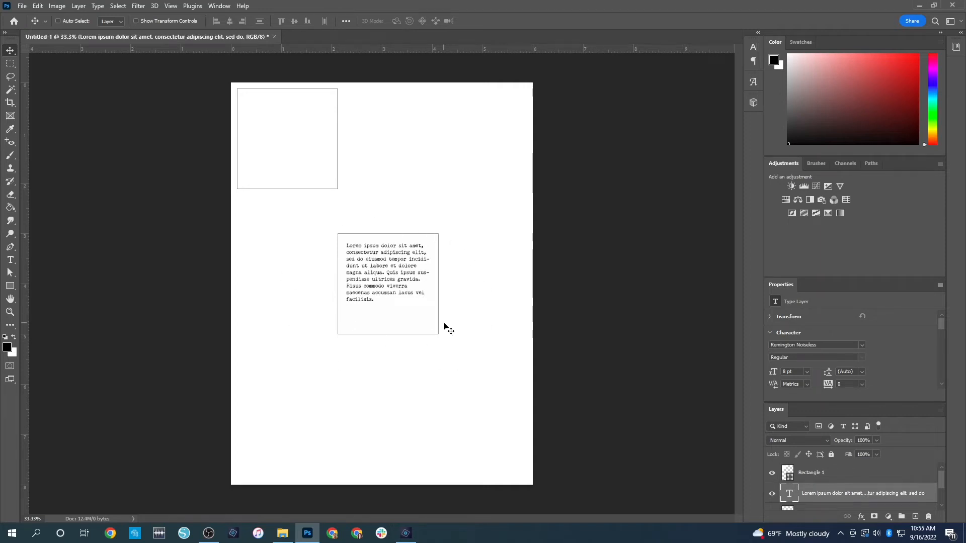
# Step: Undo the placeholder text, the moves and the stroke on the Rectangle 2 layer
pyautogui.hotkey('ctrl', 'z')
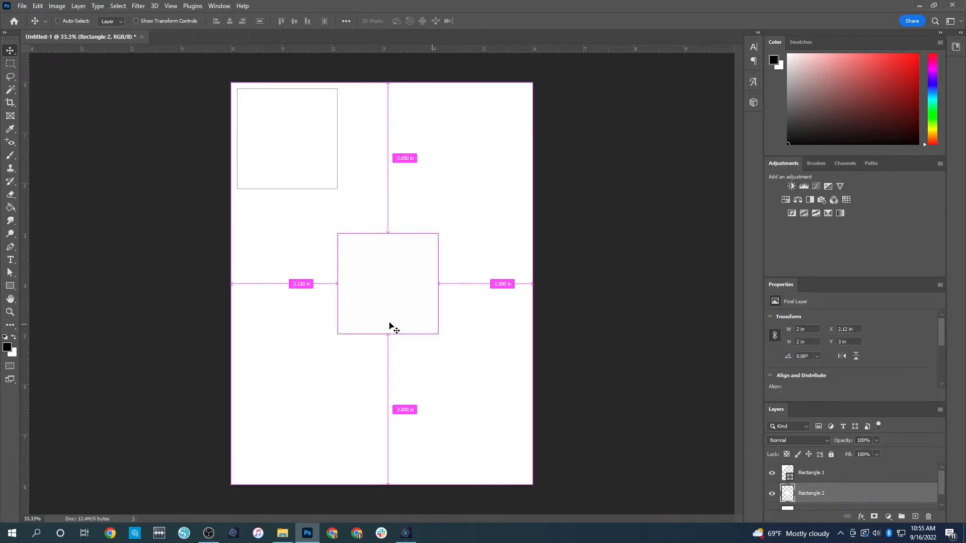
pyautogui.click(37, 6)
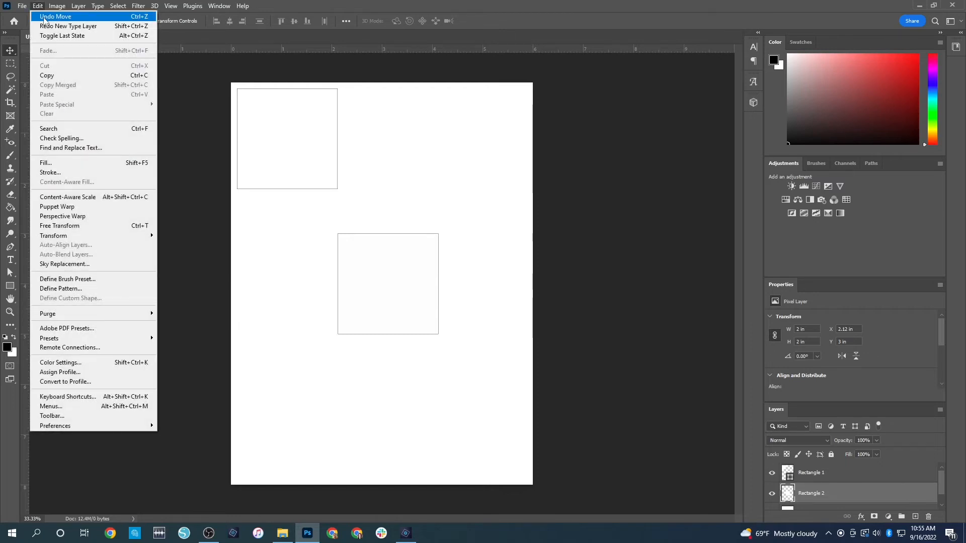
pyautogui.click(44, 17)
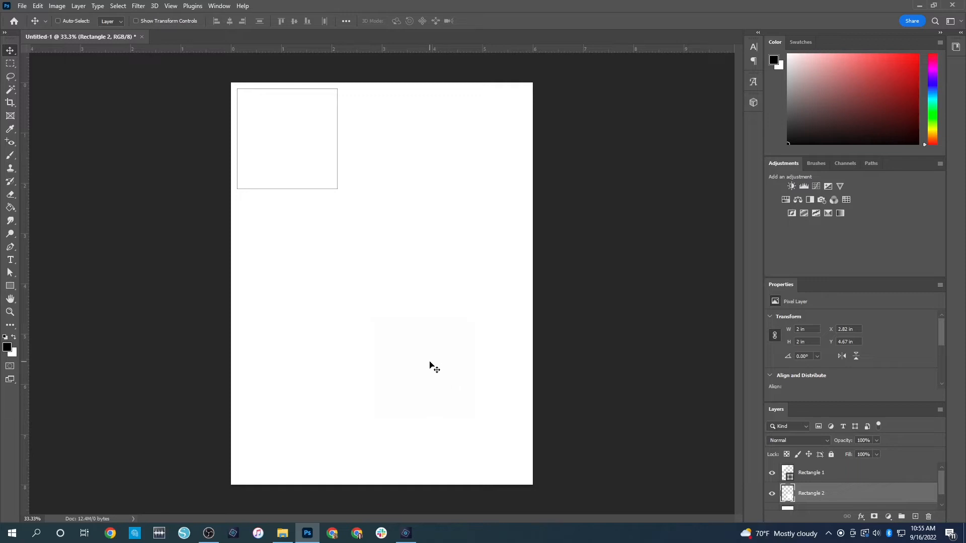
# Step: Move the Rectangle 2 square to the centre of the page at X 2 in, Y 3 in
pyautogui.hotkey('ctrl', 't')
pyautogui.moveTo(432, 363); pyautogui.dragTo(395, 287)
pyautogui.press('Return')
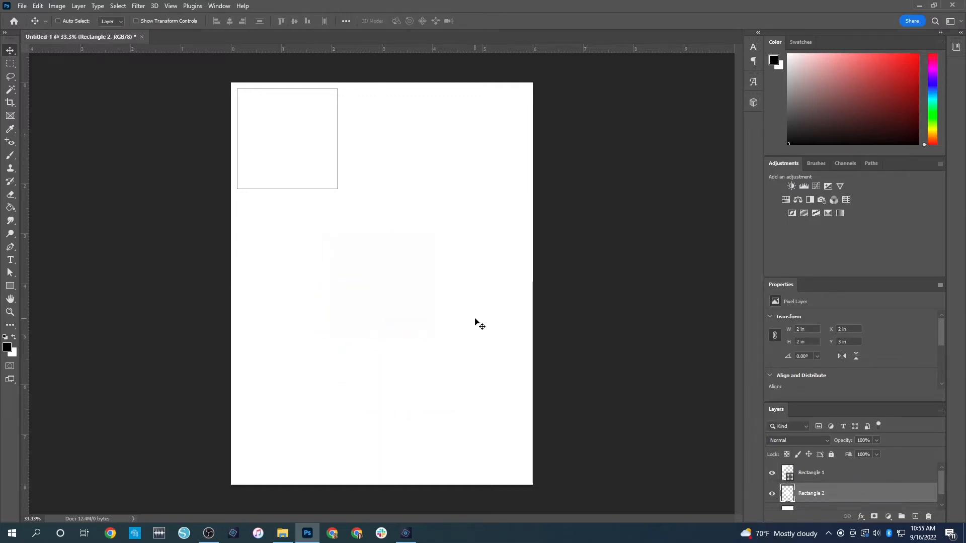
# Step: Apply a 1 px black centered stroke to the Rectangle 2 square in the page centre, then undo it
pyautogui.click(21, 6)
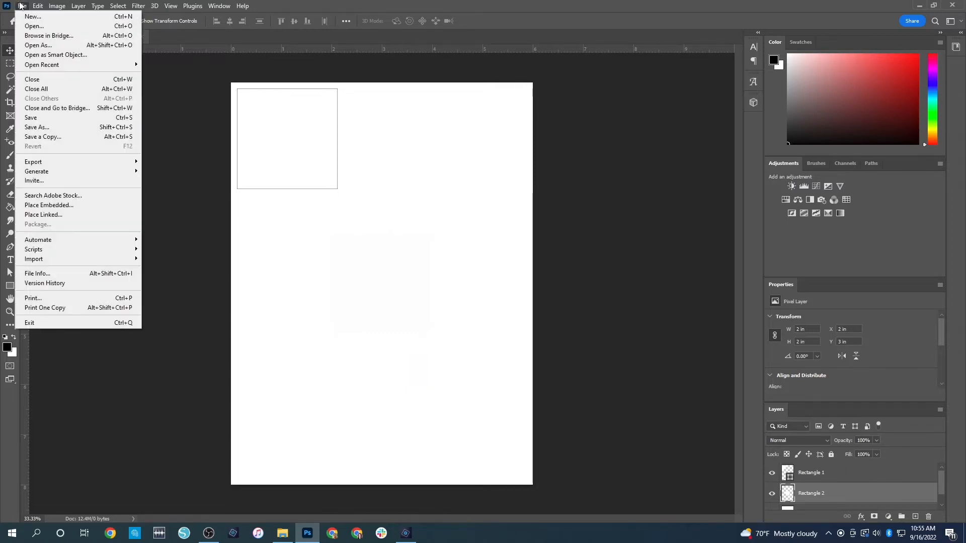
pyautogui.moveTo(38, 6)
pyautogui.click(151, 173)
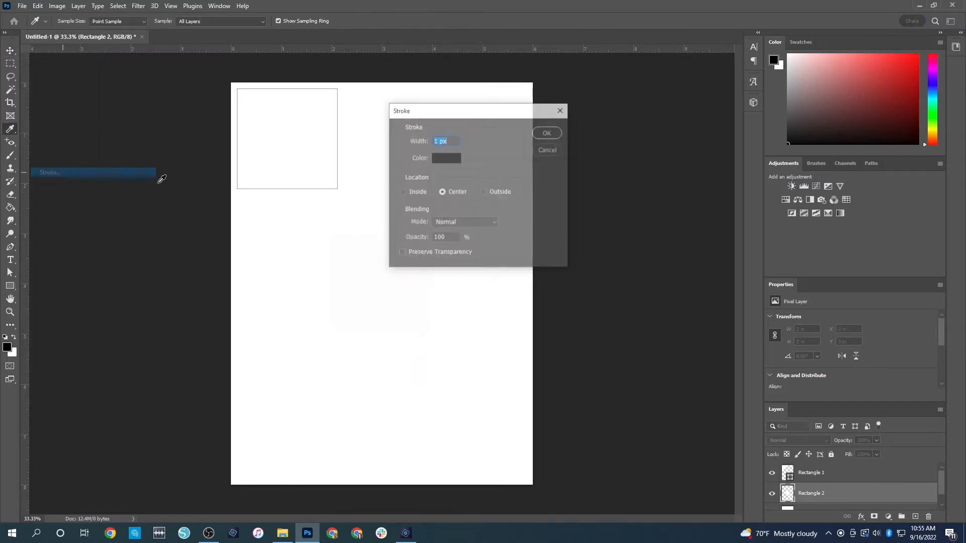
pyautogui.click(547, 133)
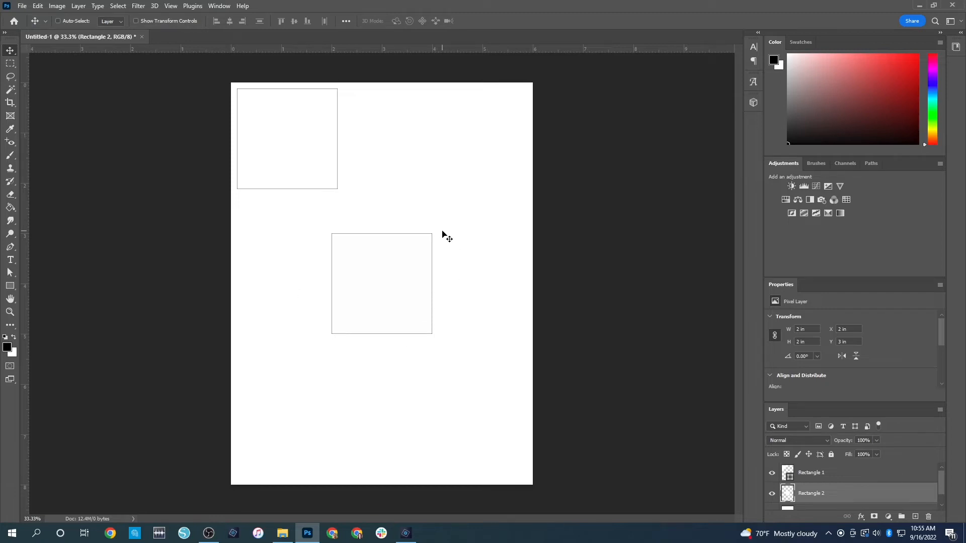
pyautogui.press('ctrl')
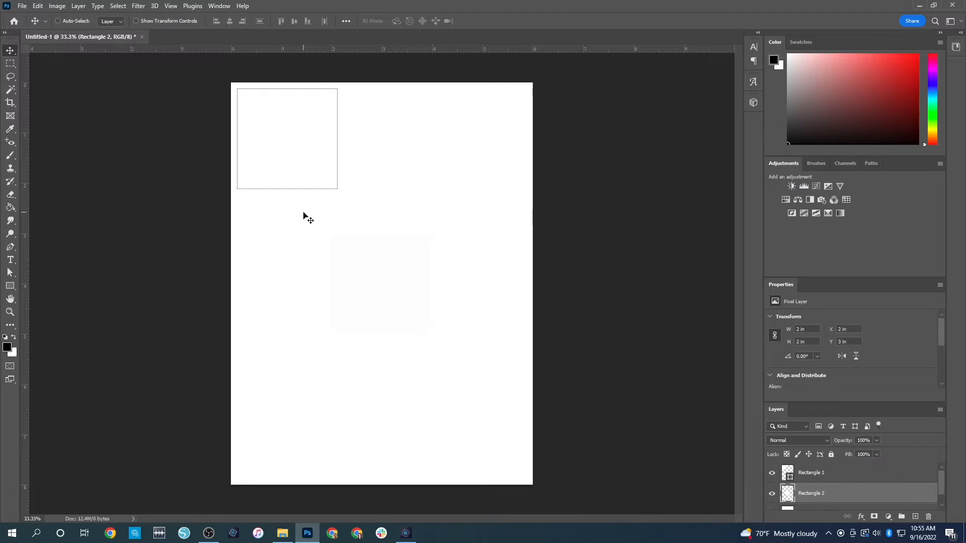
pyautogui.click(55, 5)
pyautogui.moveTo(36, 7)
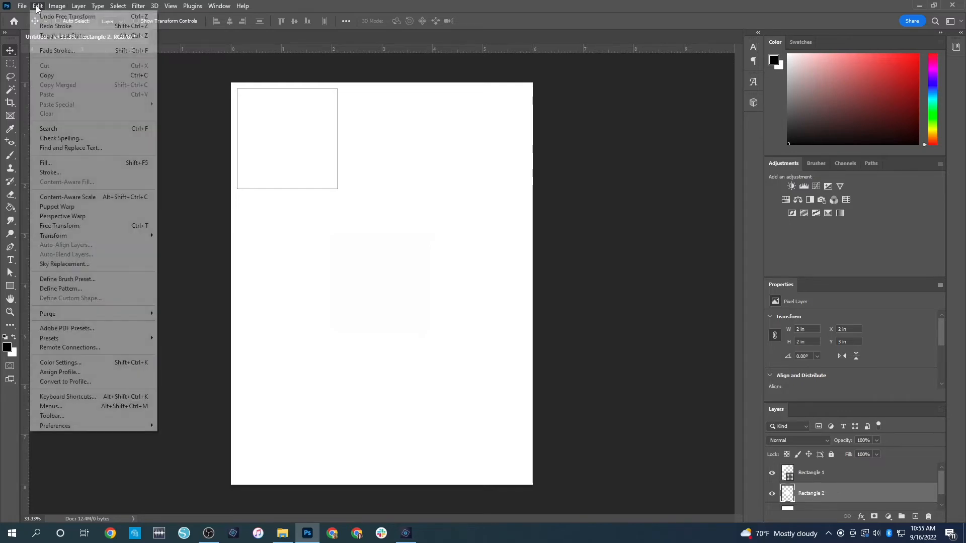
pyautogui.click(50, 173)
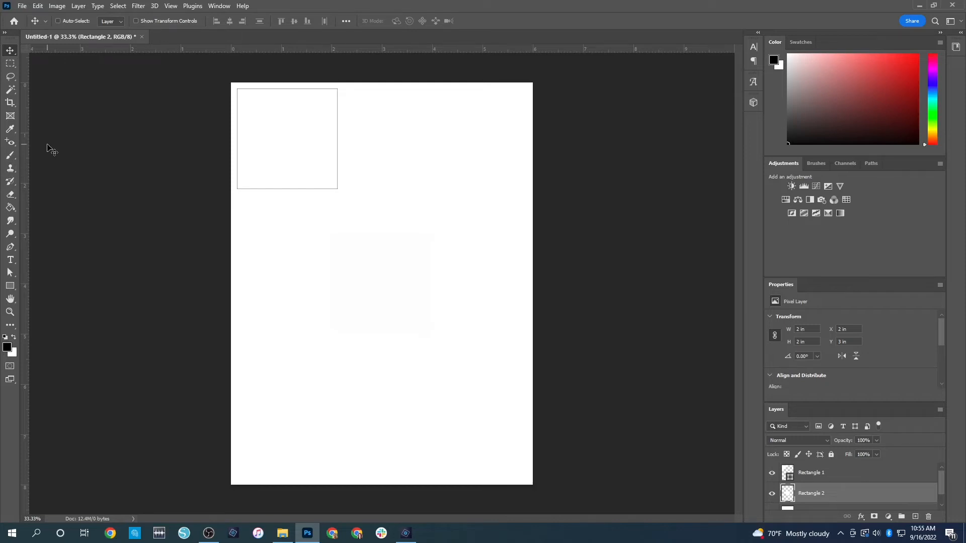
# Step: Set up the Ellipse tool with a black stroke 1 px wide
pyautogui.click(14, 288)
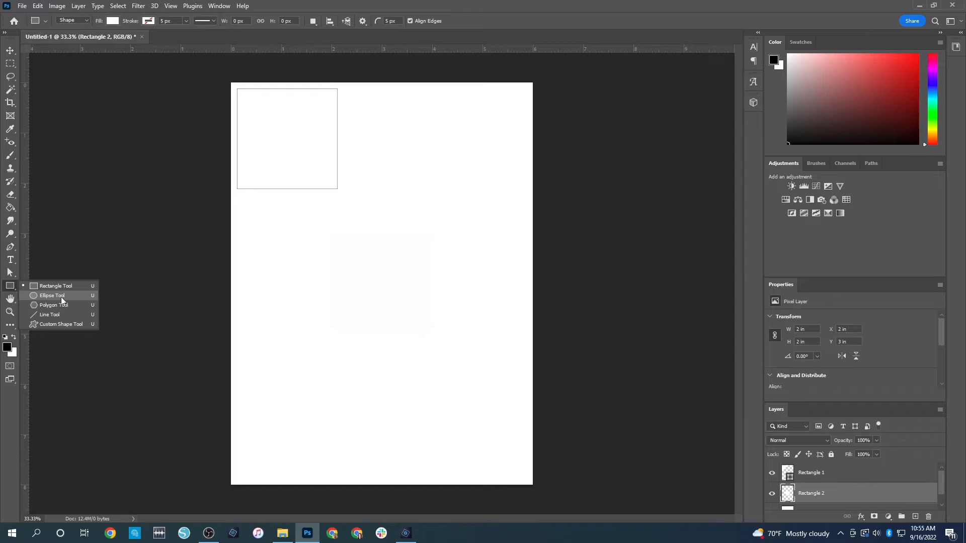
pyautogui.click(61, 297)
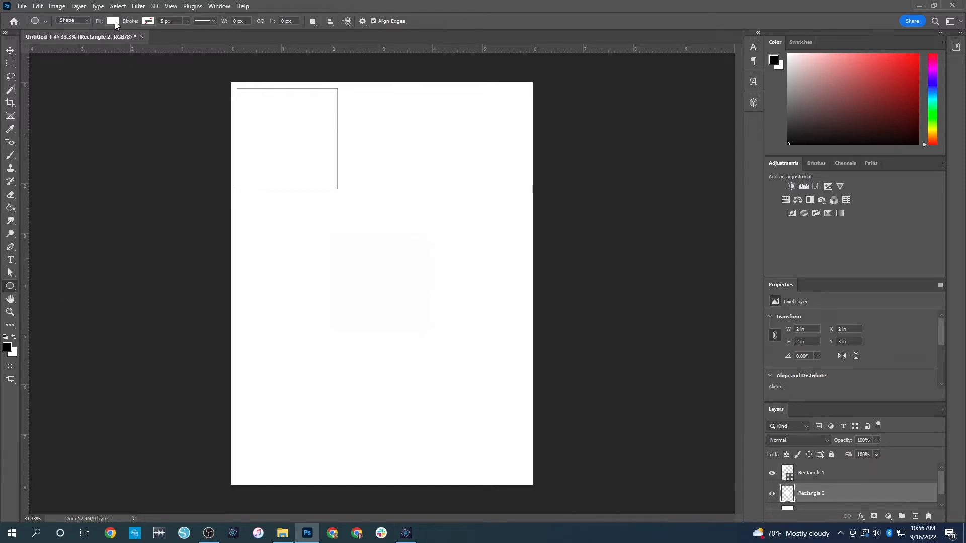
pyautogui.click(147, 22)
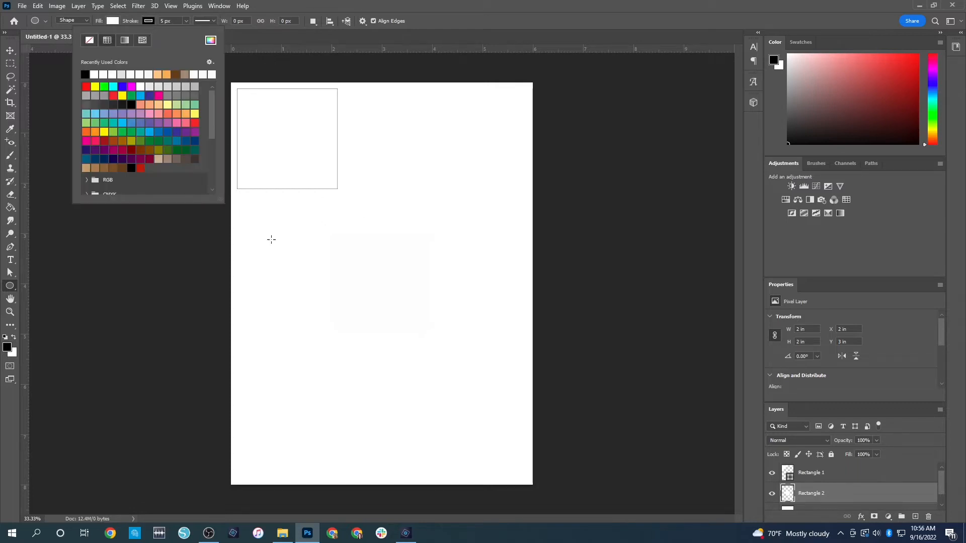
pyautogui.click(162, 20)
pyautogui.click(162, 21)
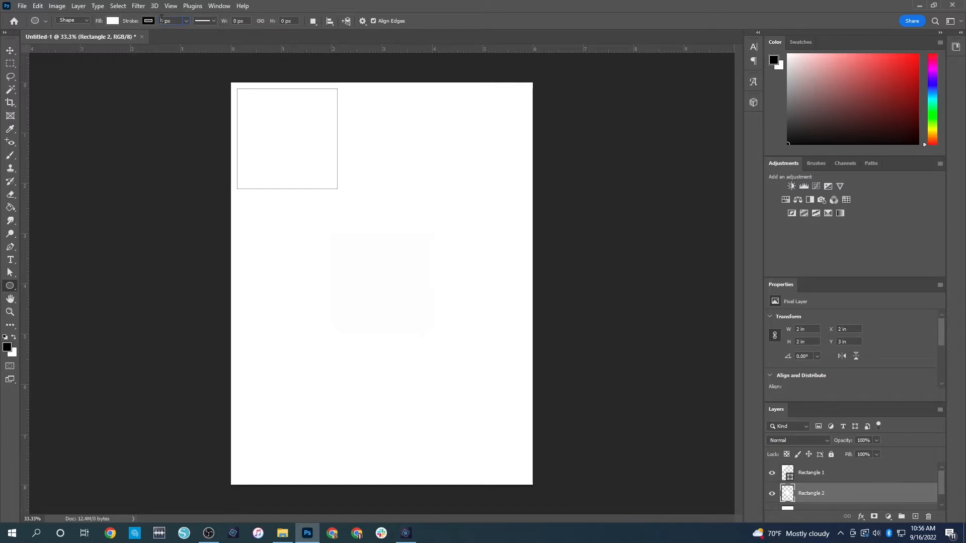
pyautogui.press('Delete')
pyautogui.write('1')
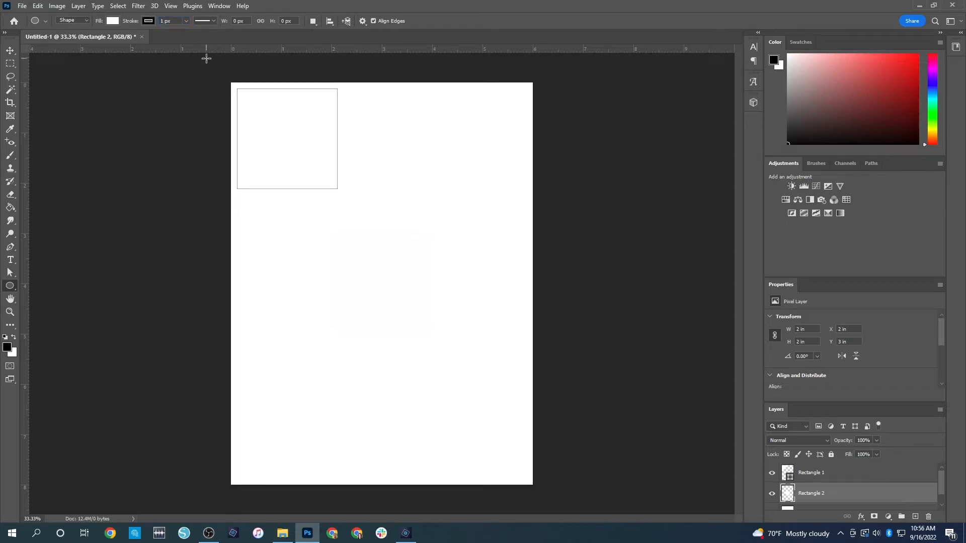
# Step: Create a 2 x 2 in circle directly above the Background layer near the middle of the page, and deselect its path
pyautogui.click(409, 293)
pyautogui.click(527, 177)
pyautogui.scroll(-1, 815, 494)
pyautogui.click(813, 501)
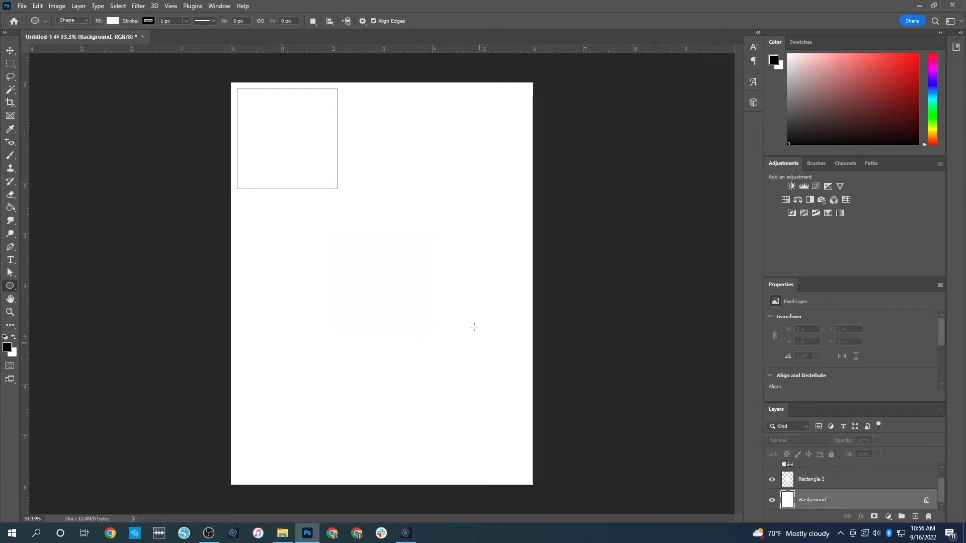
pyautogui.click(356, 290)
pyautogui.write('2')
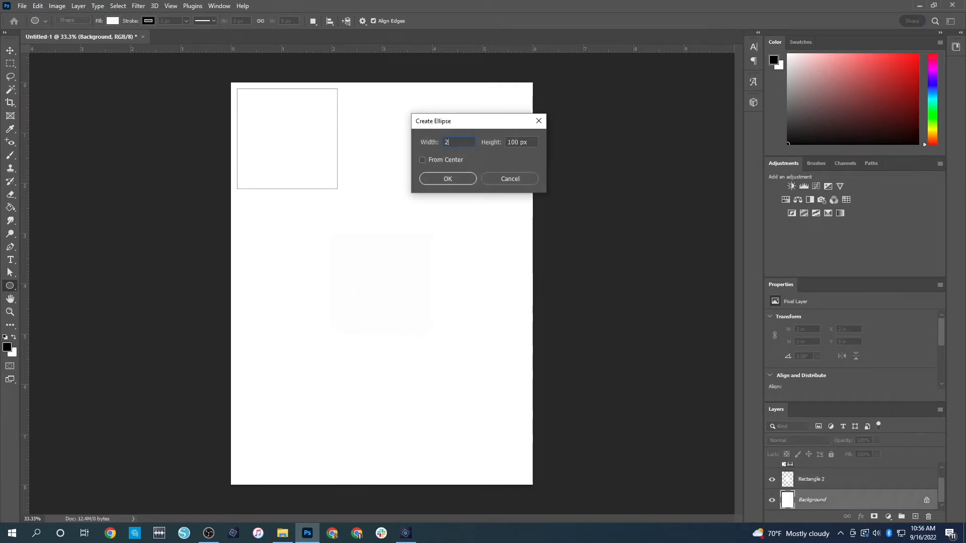
pyautogui.write(' in')
pyautogui.press('Tab')
pyautogui.write('2 in')
pyautogui.press('Return')
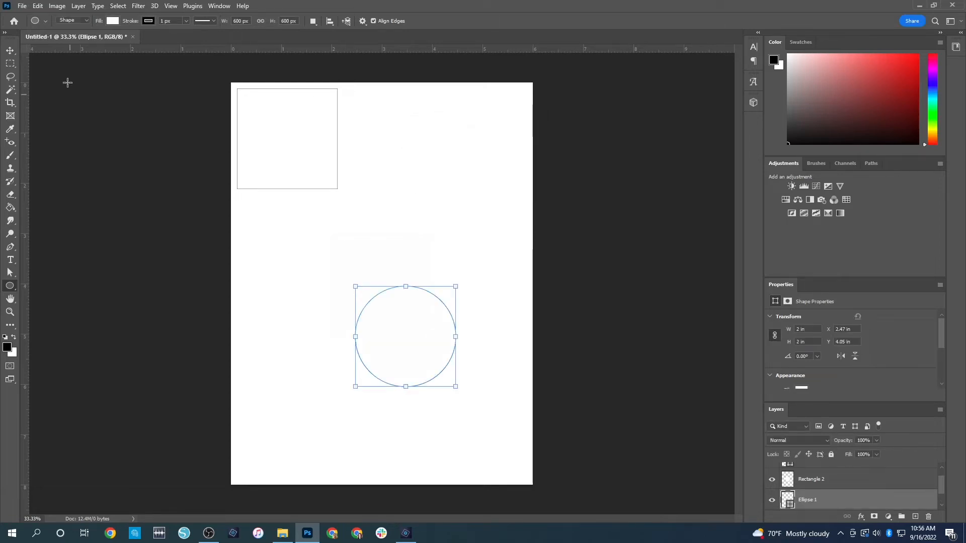
pyautogui.press('Escape')
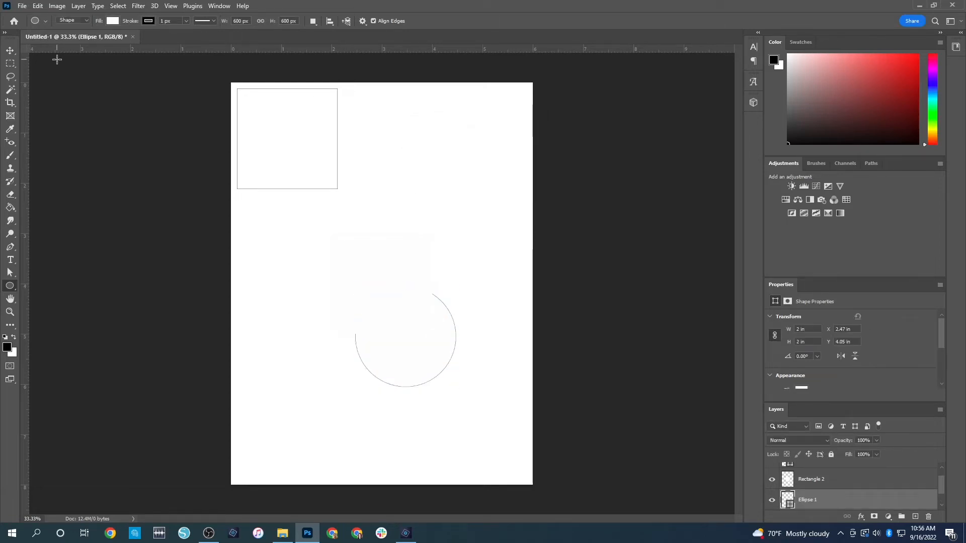
# Step: Delete the Rectangle 2 layer and move the circle beside the remaining square at about X 2.2 in, Y 0.12 in
pyautogui.click(9, 51)
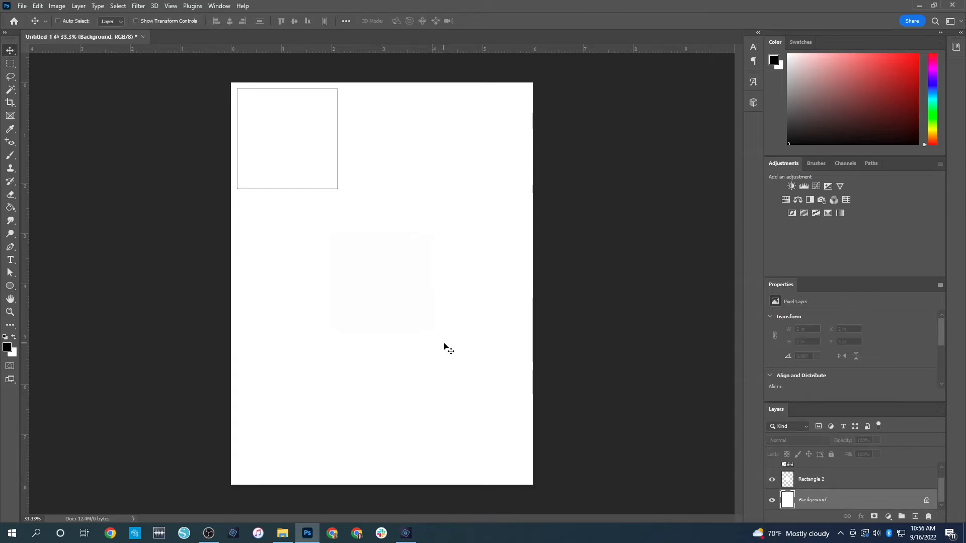
pyautogui.click(816, 482)
pyautogui.press('Delete')
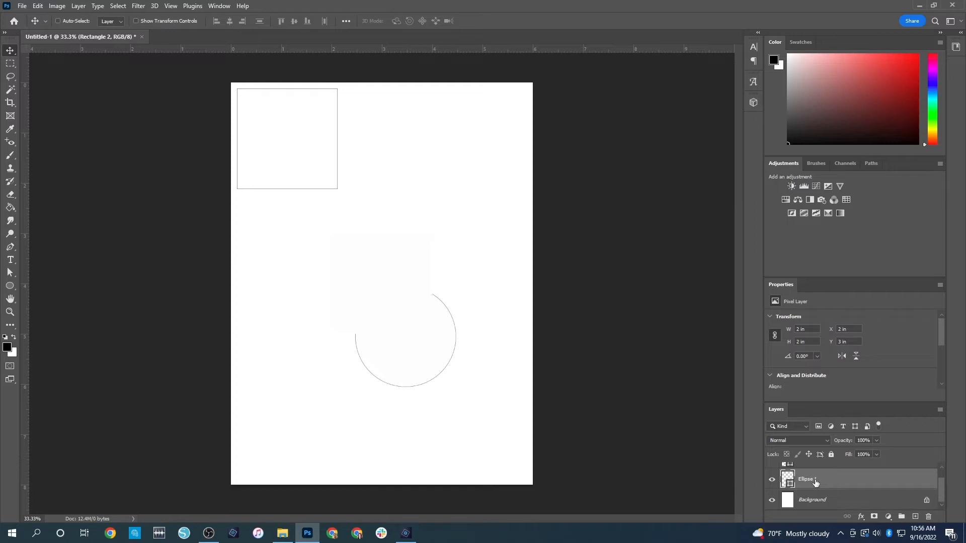
pyautogui.moveTo(446, 361); pyautogui.dragTo(397, 139)
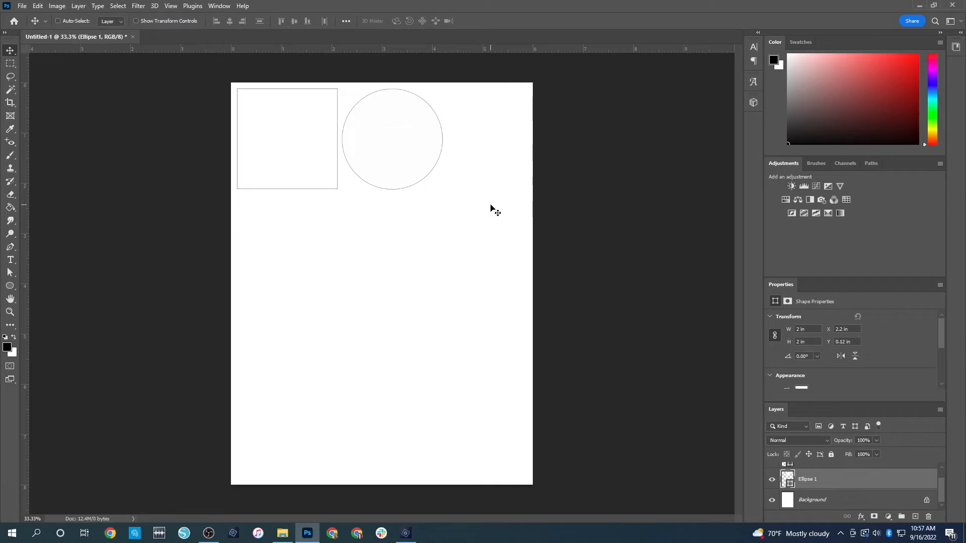
# Step: Fill the circle with pastel yellow and remove its stroke
pyautogui.click(7, 287)
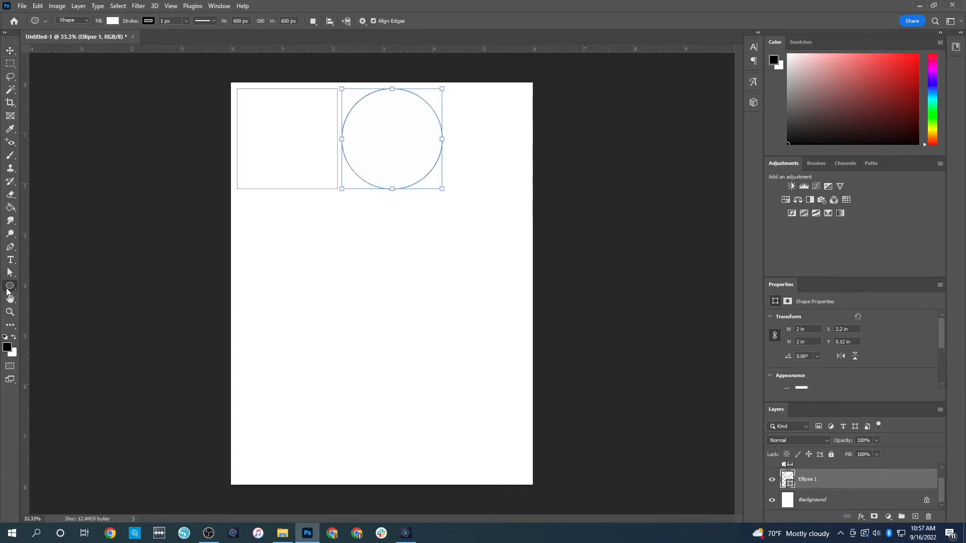
pyautogui.press('Return')
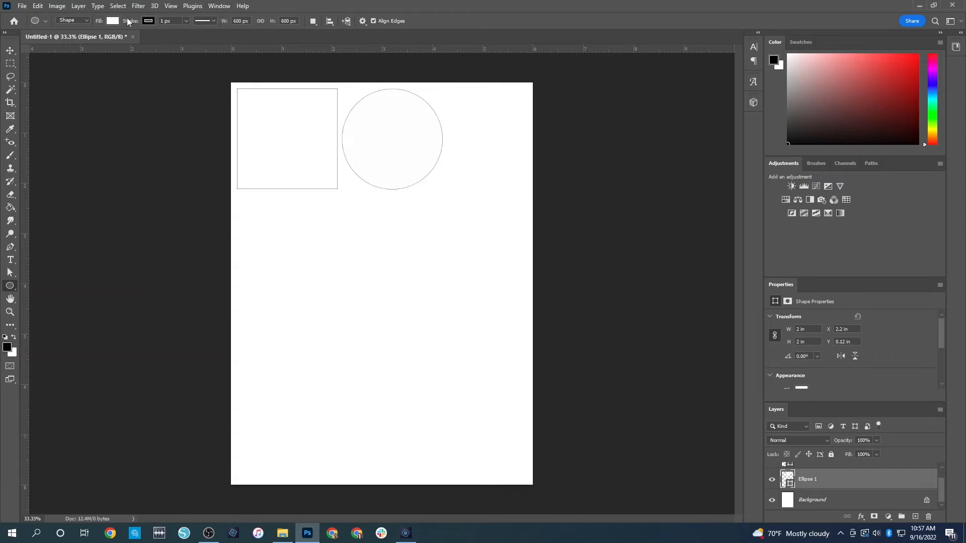
pyautogui.click(112, 20)
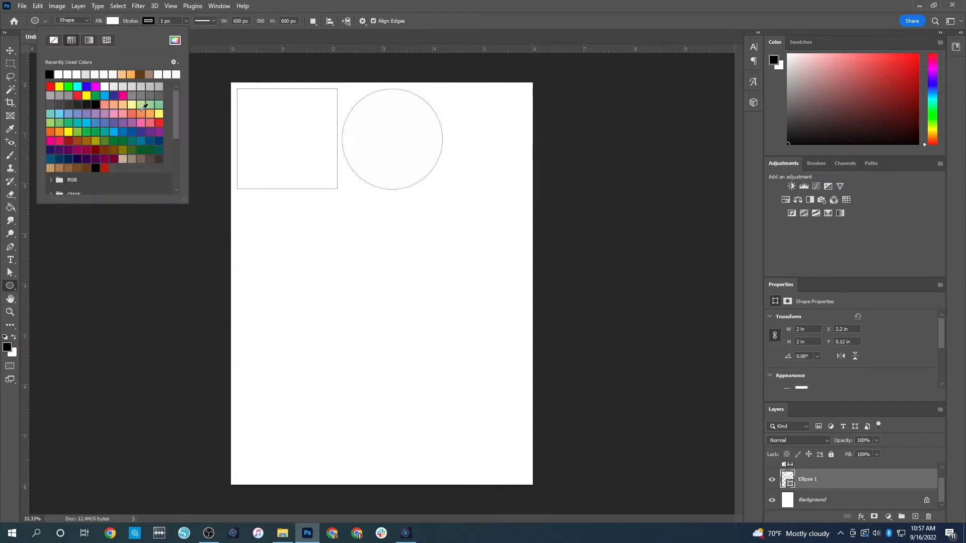
pyautogui.click(132, 105)
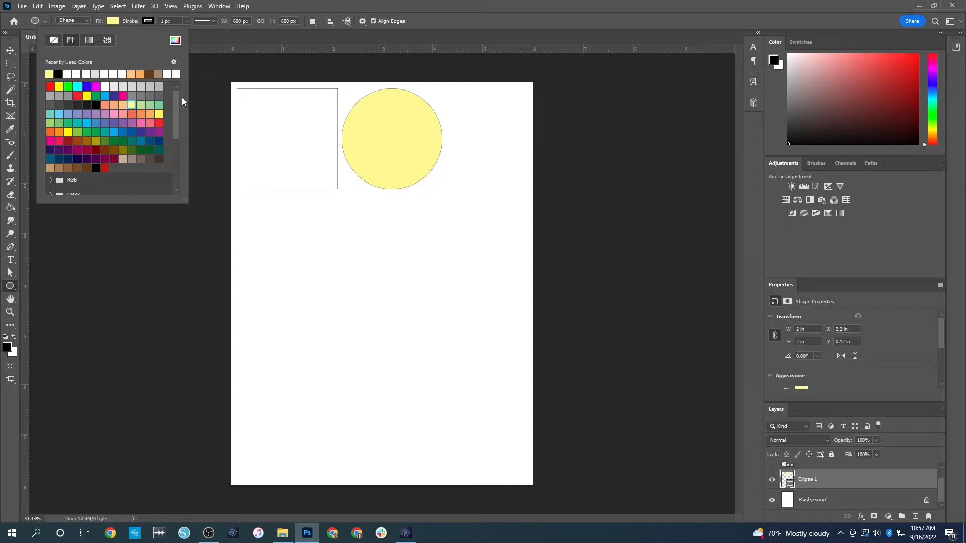
pyautogui.click(148, 21)
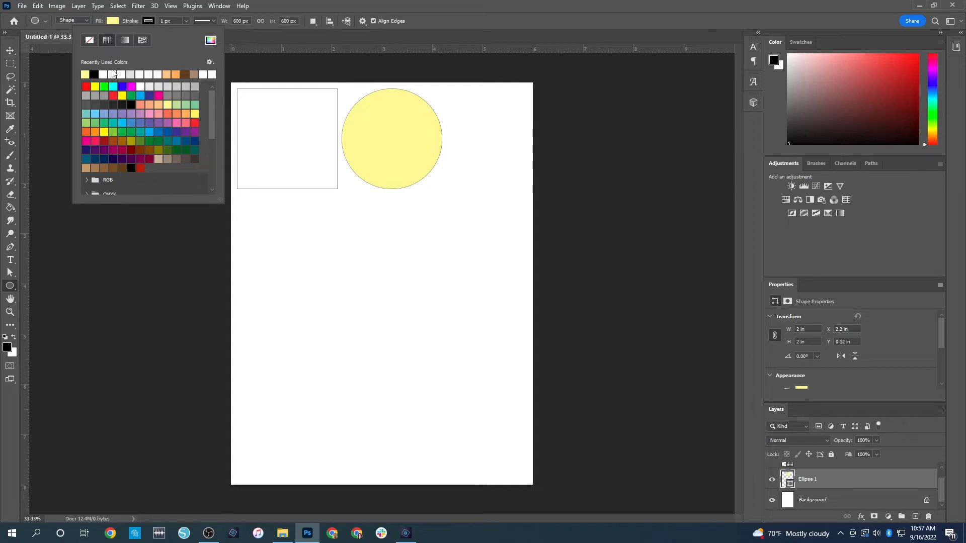
pyautogui.click(90, 41)
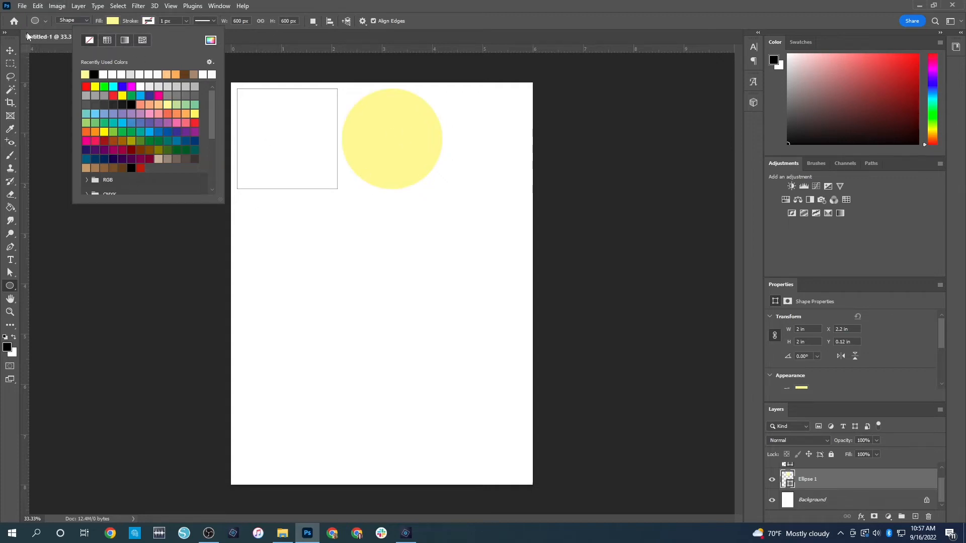
pyautogui.click(15, 52)
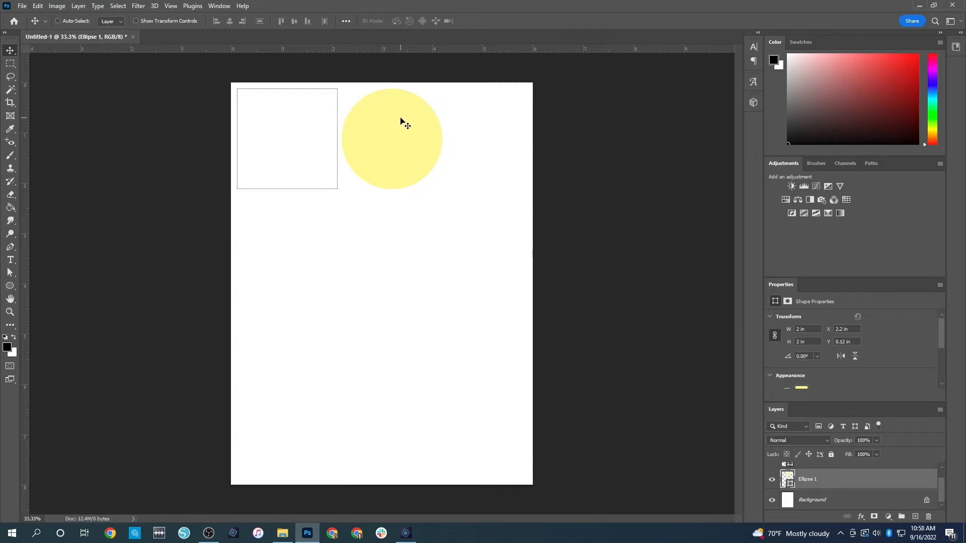
# Step: Delete the circle and move the Rectangle 1 square into the page's upper-left corner at X 0 in, Y 0 in
pyautogui.press('Delete')
pyautogui.moveTo(301, 125); pyautogui.dragTo(298, 125)
pyautogui.click(474, 198)
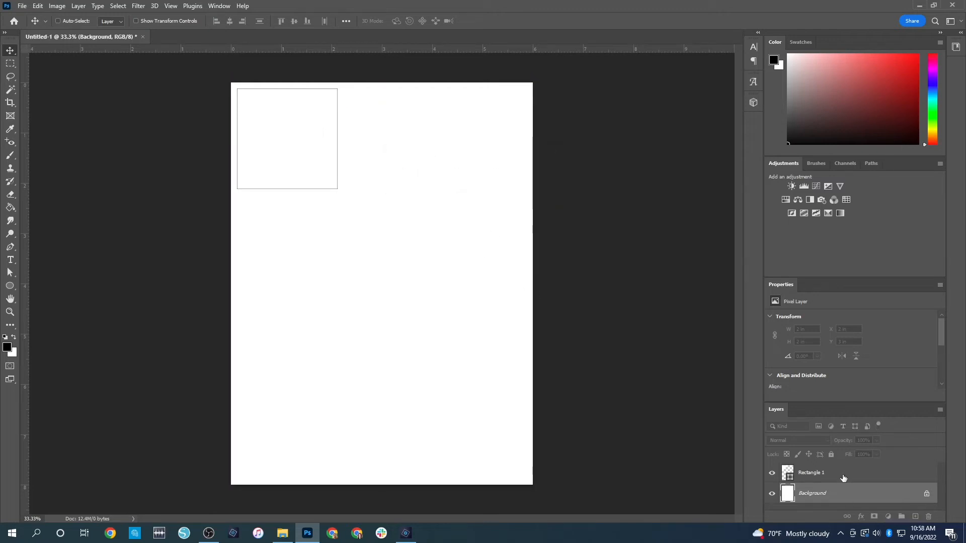
pyautogui.click(843, 475)
pyautogui.moveTo(289, 127); pyautogui.dragTo(283, 121)
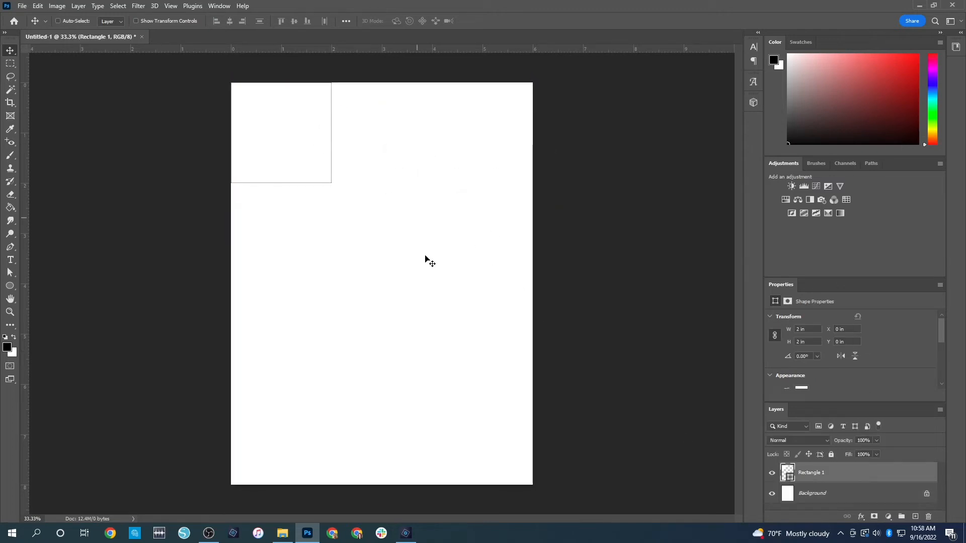
# Step: Copy the square and paste copies edge to edge to complete the first two rows of three squares on the page
pyautogui.hotkey('ctrl', 'c')
pyautogui.hotkey('ctrl', 'v')
pyautogui.moveTo(384, 297); pyautogui.dragTo(369, 225)
pyautogui.hotkey('ctrl', 'v')
pyautogui.hotkey('ctrl', 'v')
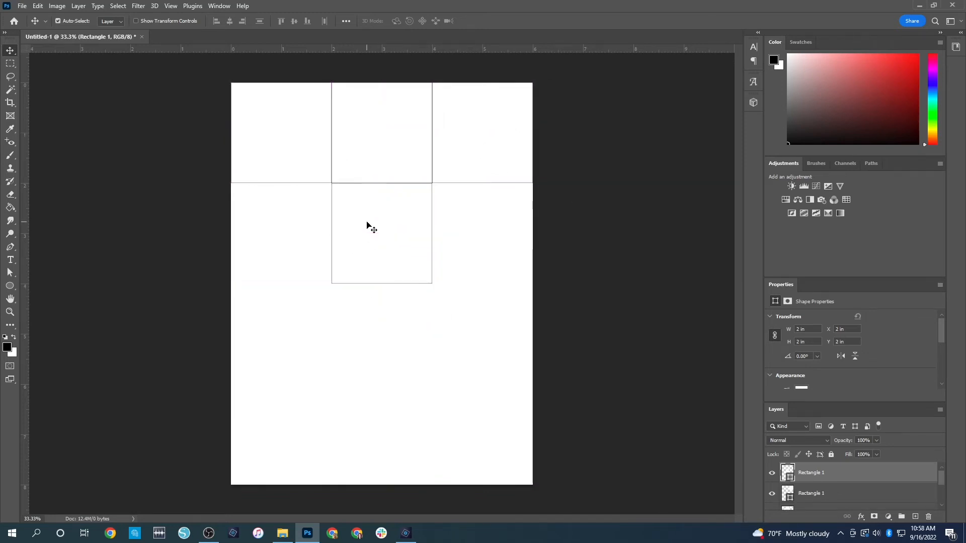
pyautogui.moveTo(384, 298); pyautogui.dragTo(487, 244)
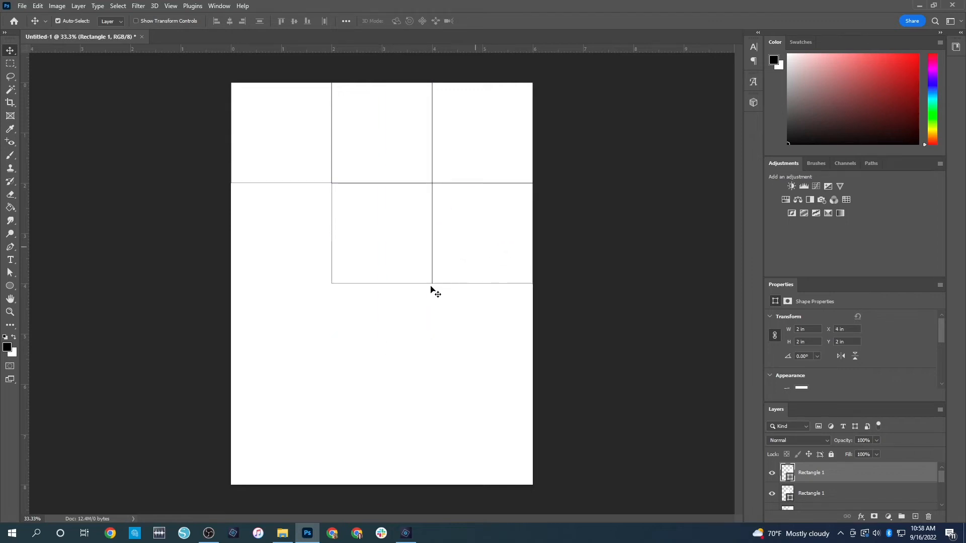
pyautogui.hotkey('ctrl', 'v')
pyautogui.moveTo(350, 297); pyautogui.dragTo(276, 231)
# Step: Paste more copies of the square edge to edge to fill the third and fourth rows down to the page's lower edge
pyautogui.hotkey('ctrl', 'v')
pyautogui.moveTo(374, 255); pyautogui.dragTo(501, 330)
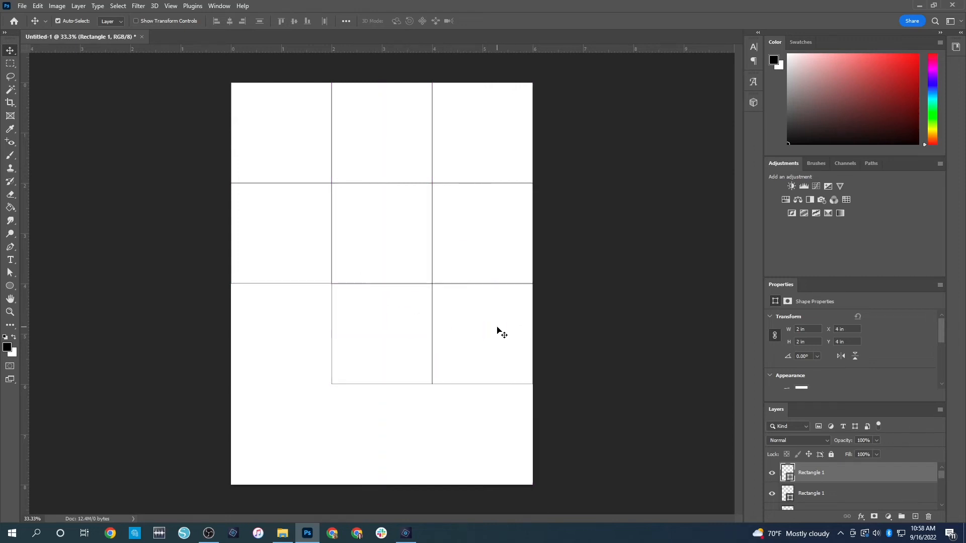
pyautogui.hotkey('ctrl', 'v')
pyautogui.moveTo(377, 285); pyautogui.dragTo(300, 309)
pyautogui.hotkey('ctrl', 'v')
pyautogui.moveTo(388, 267); pyautogui.dragTo(482, 424)
pyautogui.hotkey('ctrl', 'v')
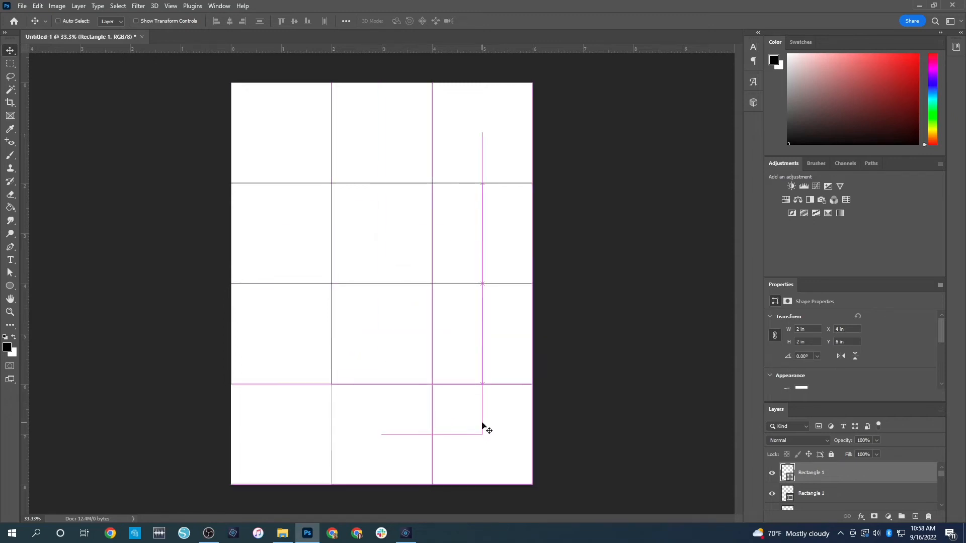
pyautogui.hotkey('ctrl', 'v')
pyautogui.moveTo(419, 263); pyautogui.dragTo(291, 419)
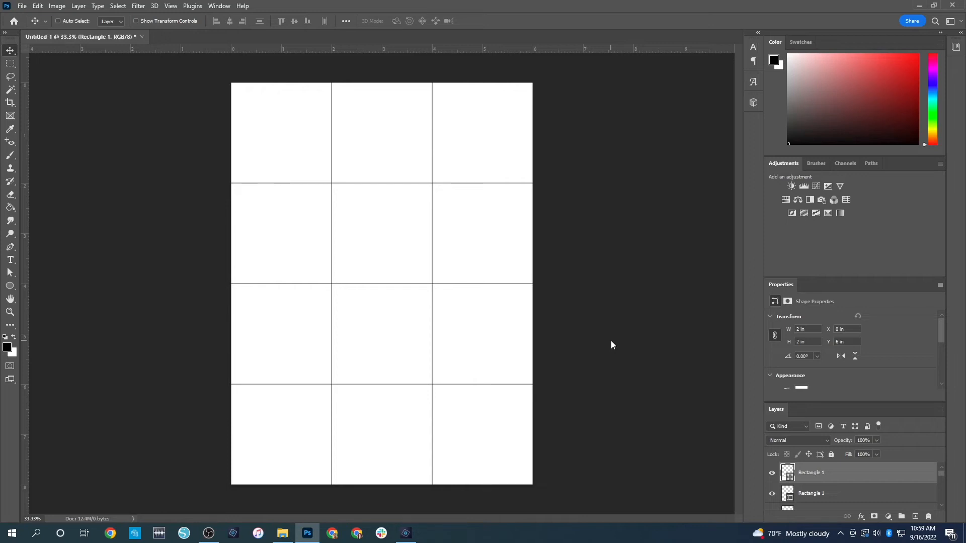
# Step: Switch to Photoshop Elements and create a 12 x 8 in blank document at 300 pixels/inch with a white background
pyautogui.click(408, 533)
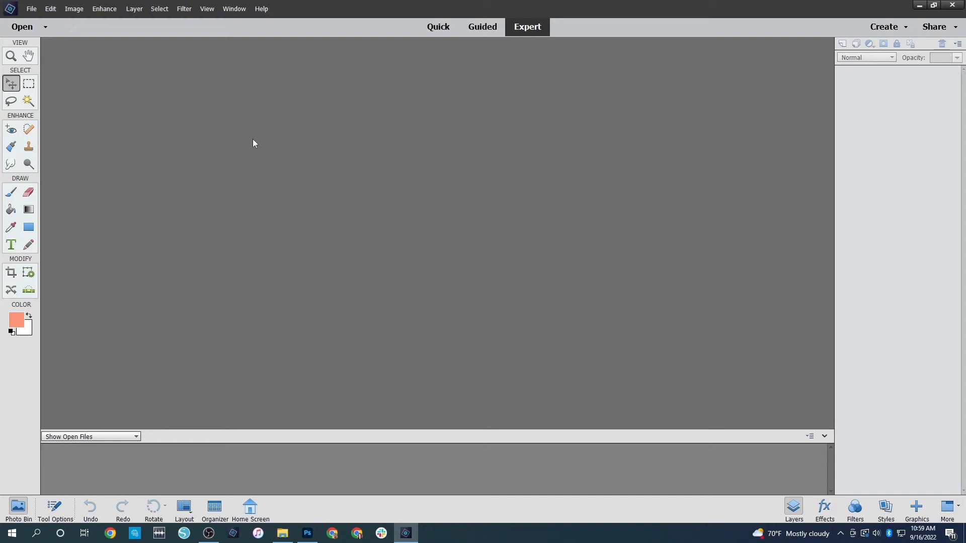
pyautogui.click(44, 27)
pyautogui.click(63, 163)
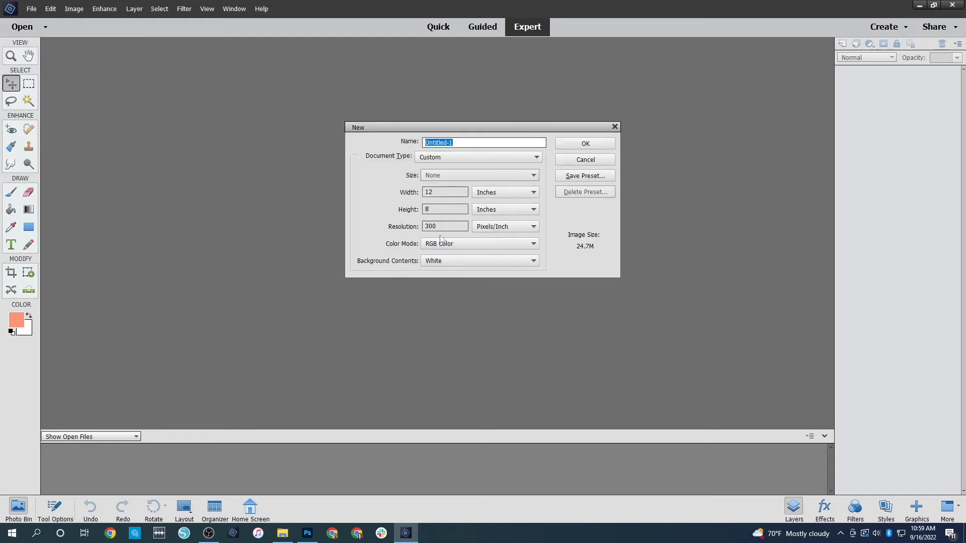
pyautogui.click(585, 143)
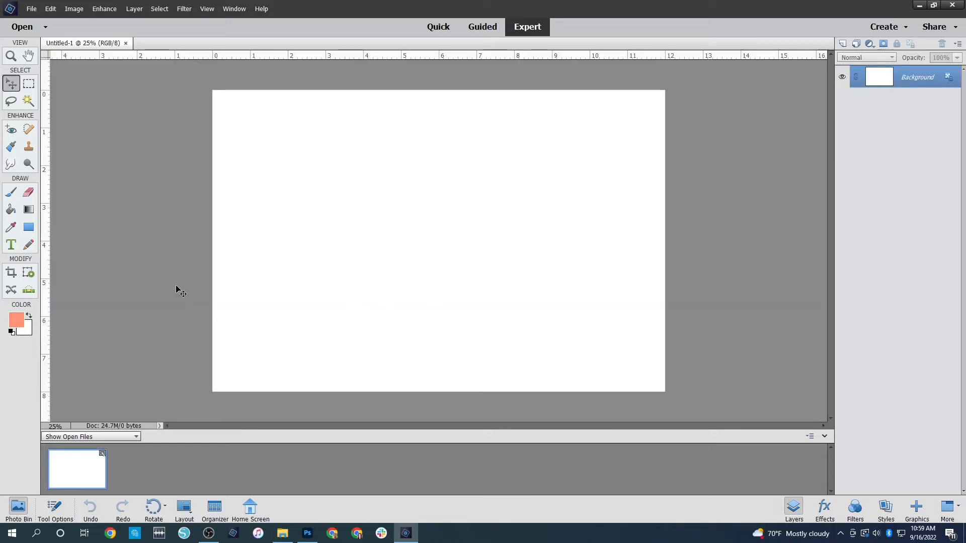
# Step: Set up the Rectangle shape tool with a white fill and a fixed size of 2 x 2 in
pyautogui.click(29, 227)
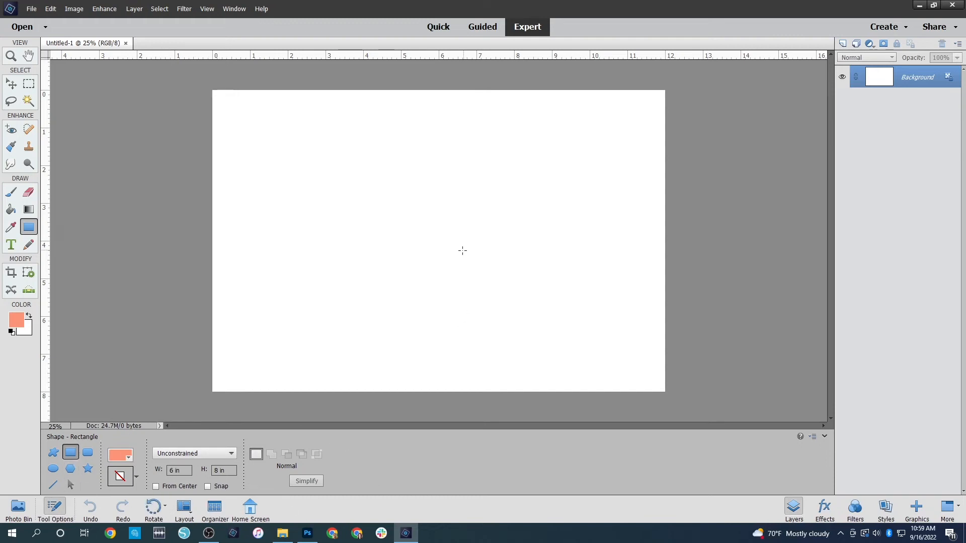
pyautogui.click(125, 456)
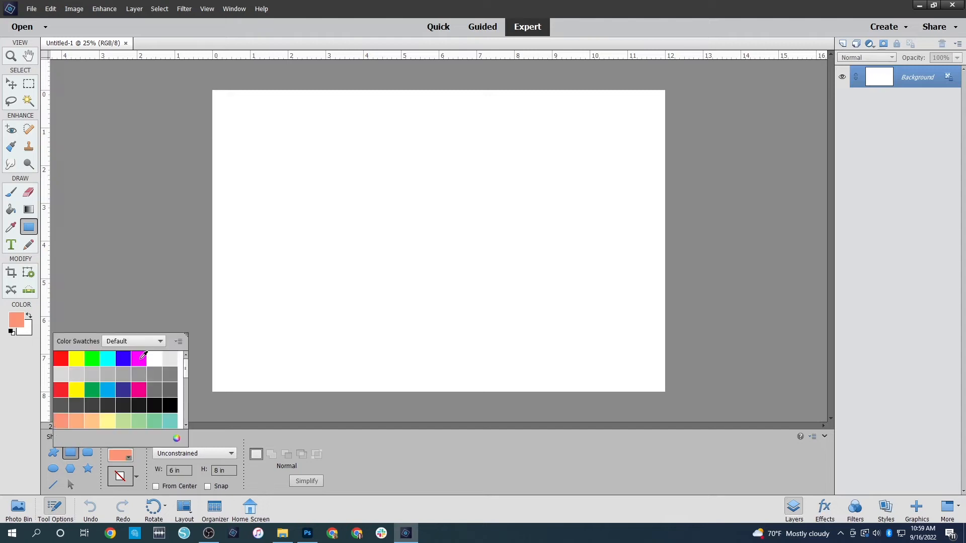
pyautogui.click(160, 359)
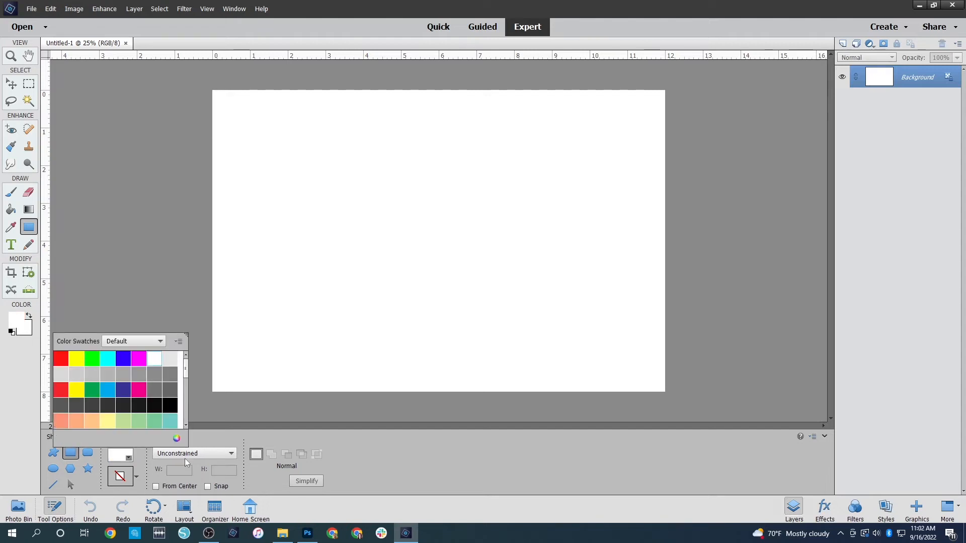
pyautogui.click(190, 454)
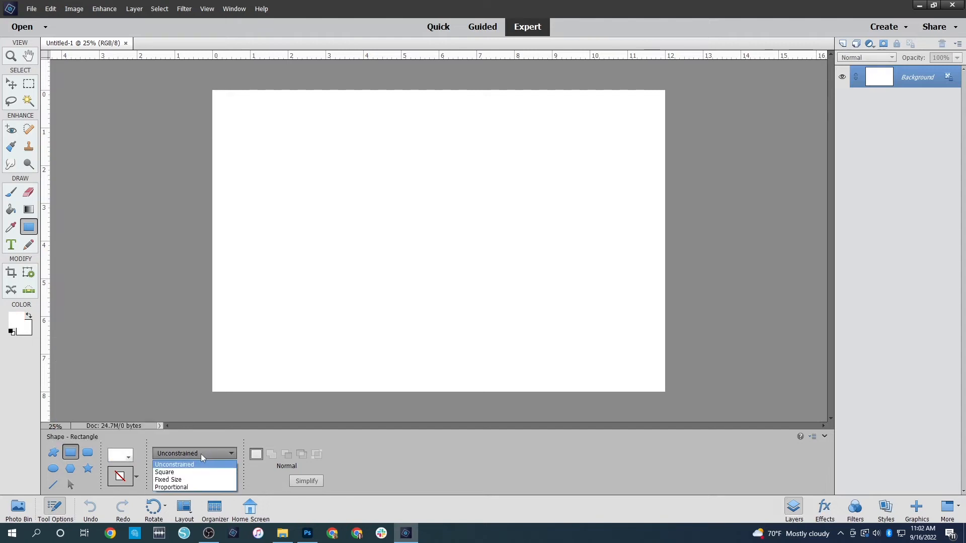
pyautogui.click(169, 479)
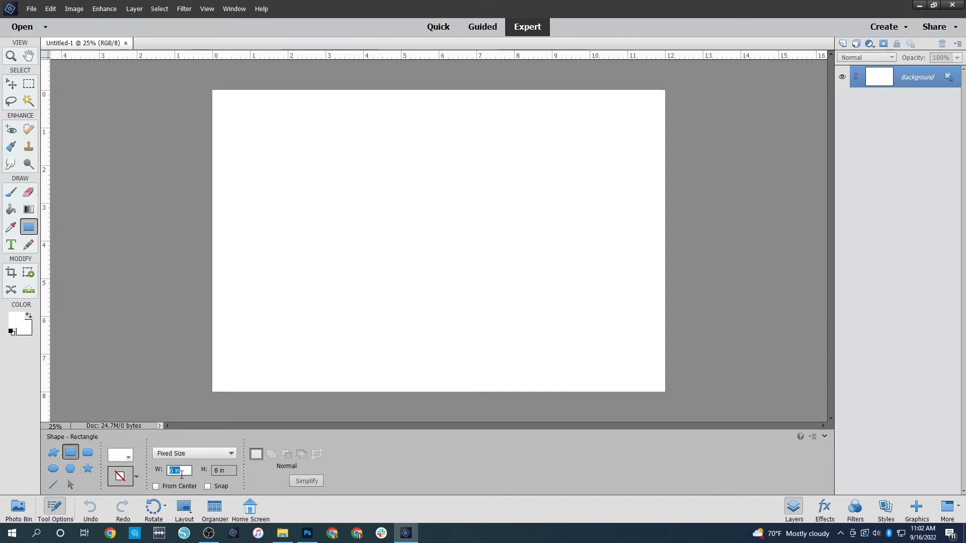
pyautogui.write('2')
pyautogui.press('Tab')
pyautogui.write('2')
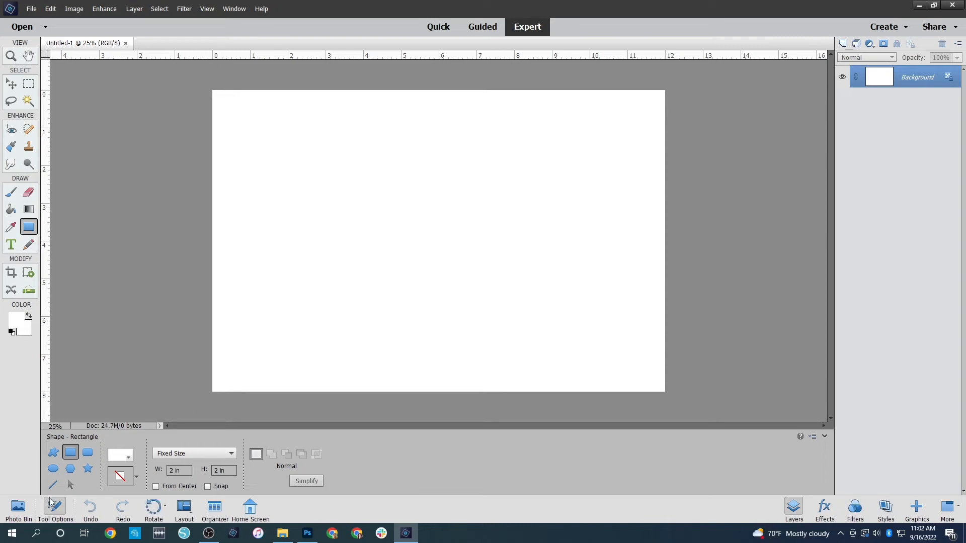
# Step: Place a 2 x 2 in square right of and below the page centre, deselect it, and select it again
pyautogui.click(434, 248)
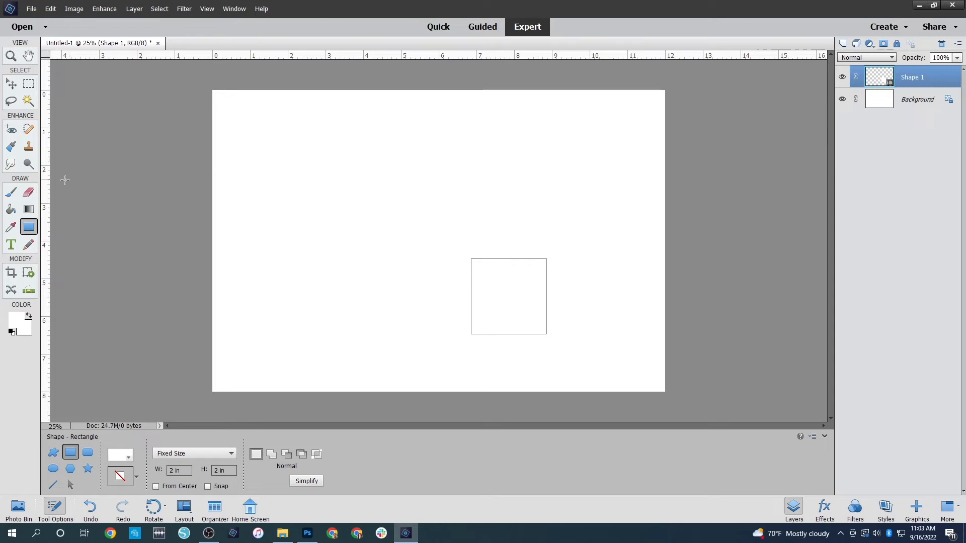
pyautogui.click(11, 84)
pyautogui.click(613, 231)
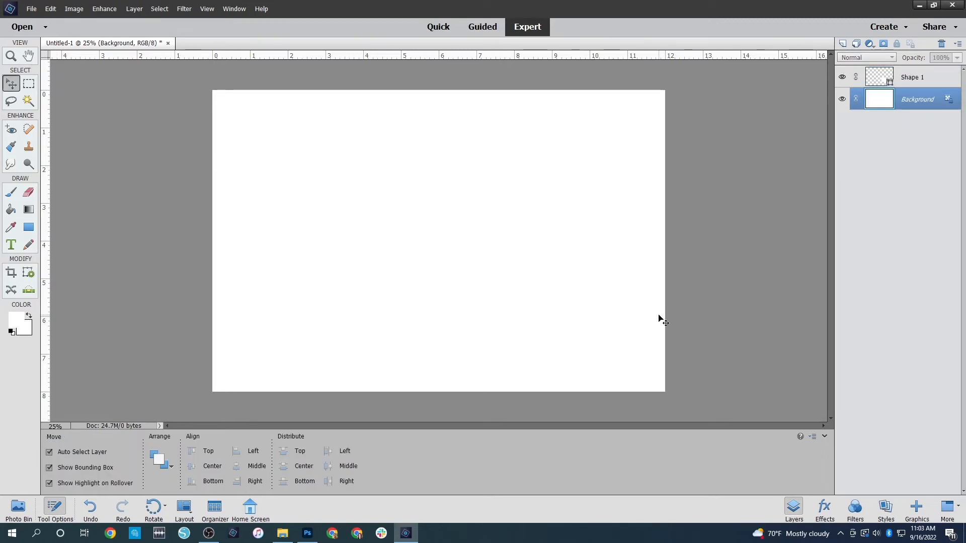
pyautogui.click(545, 308)
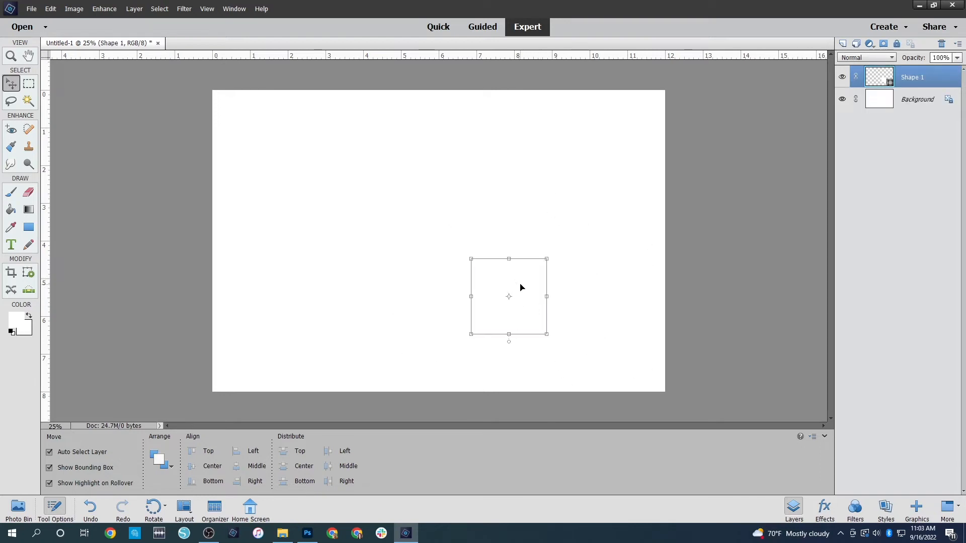
# Step: Simplify the Shape 1 layer so the square becomes a pixel layer
pyautogui.click(29, 227)
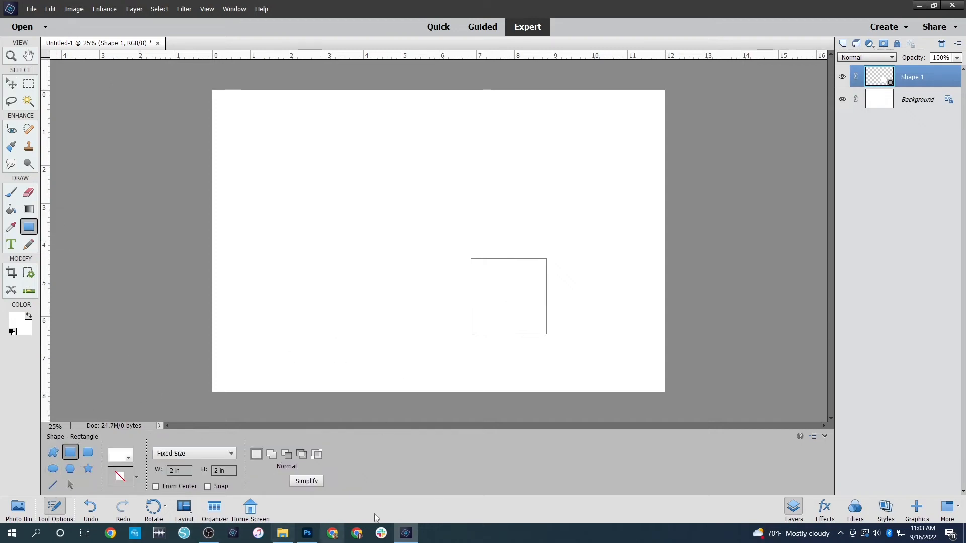
pyautogui.click(11, 86)
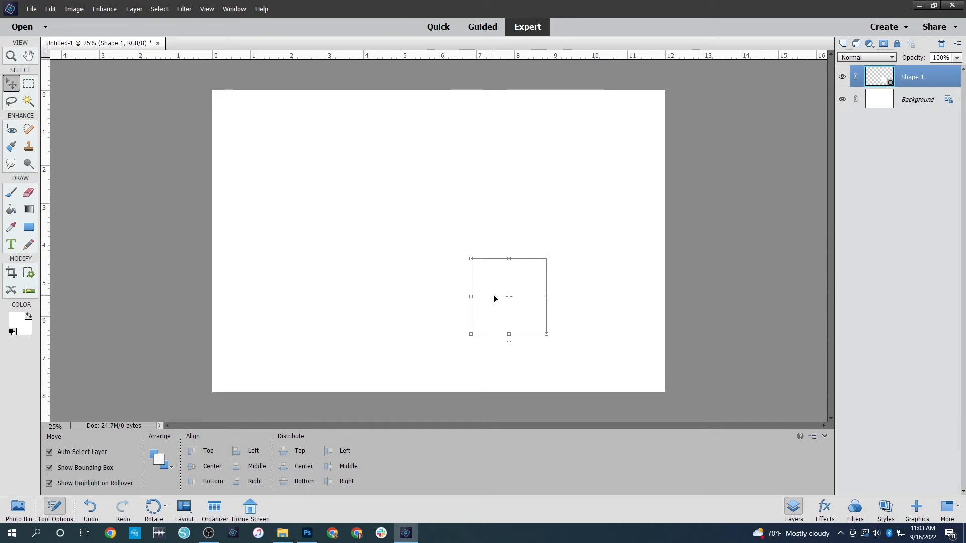
pyautogui.rightClick(906, 77)
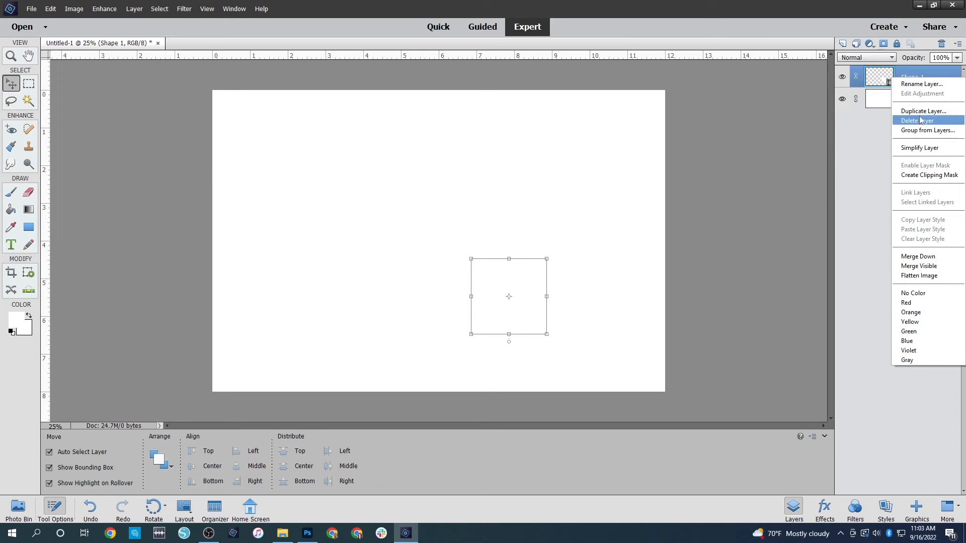
pyautogui.click(932, 149)
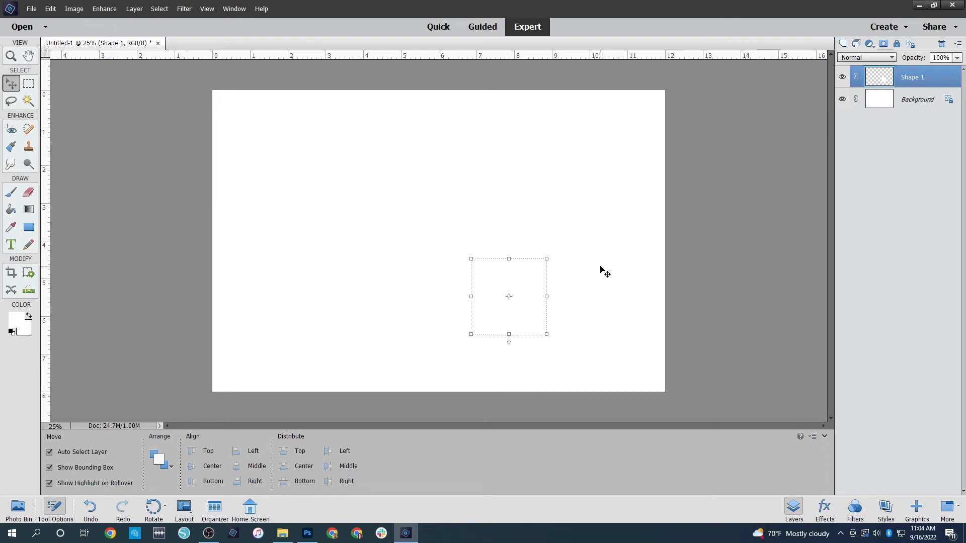
# Step: Add a 1 px black stroke, centred on the edge, around the square on the Shape 1 layer
pyautogui.click(51, 9)
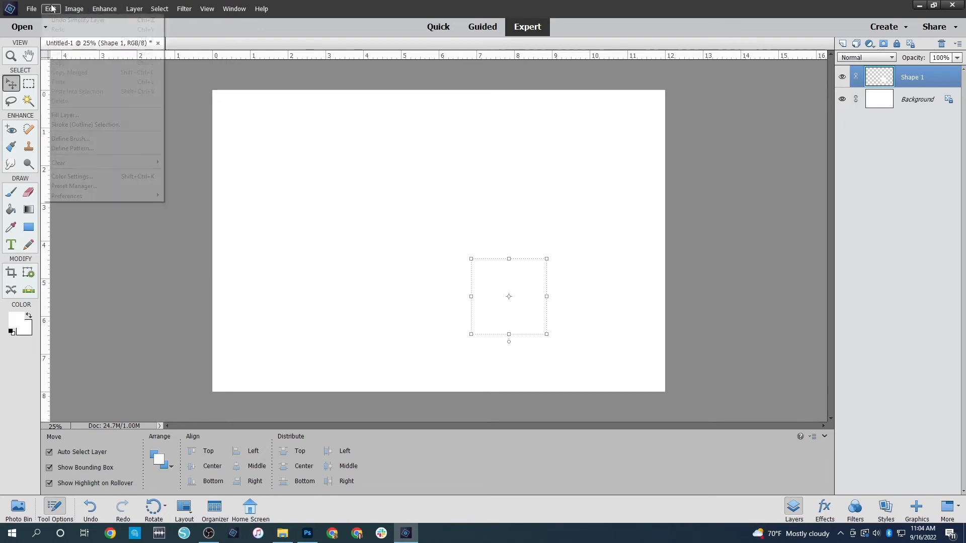
pyautogui.click(79, 124)
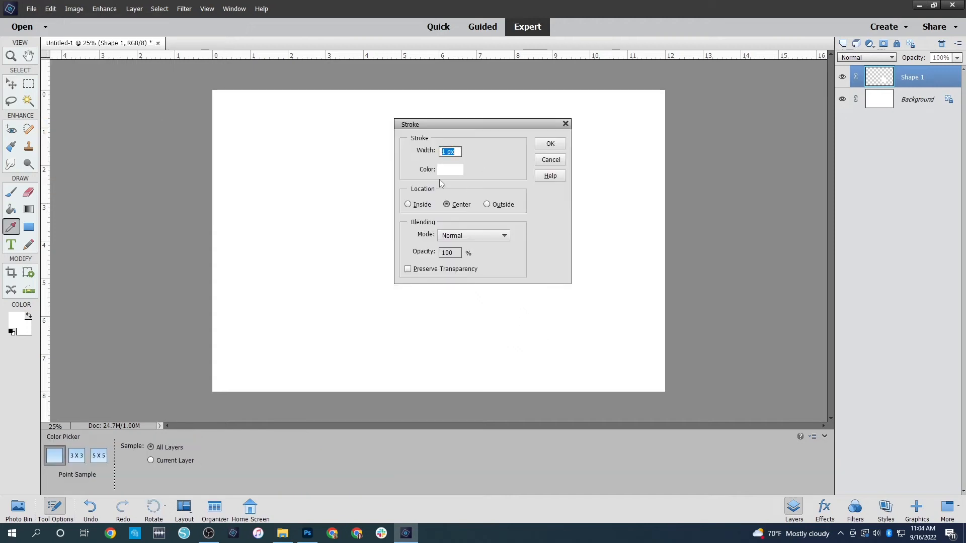
pyautogui.click(453, 169)
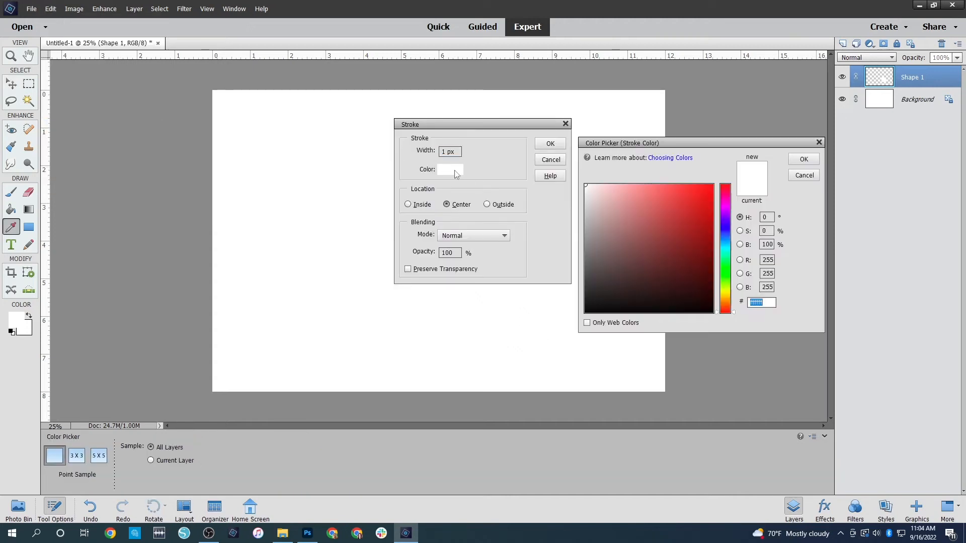
pyautogui.moveTo(618, 286); pyautogui.dragTo(543, 332)
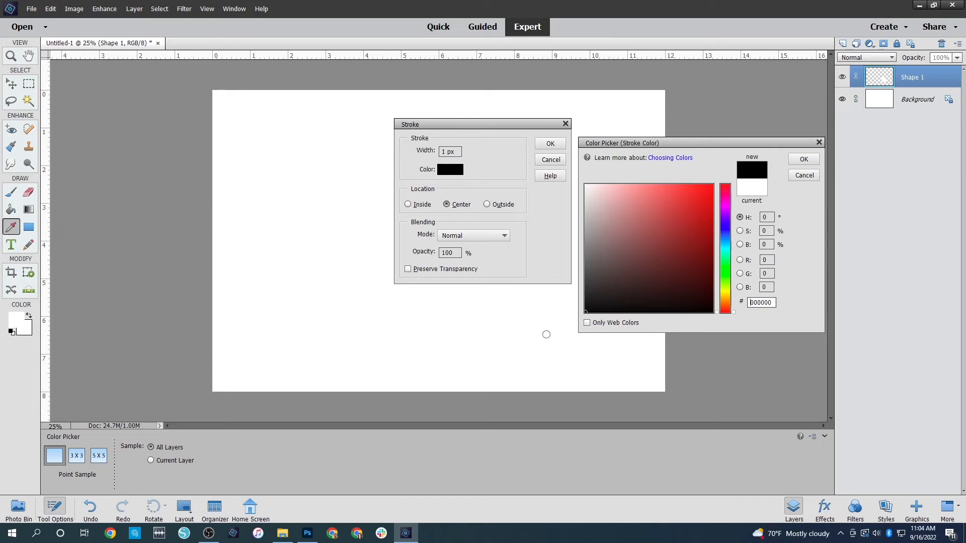
pyautogui.click(804, 159)
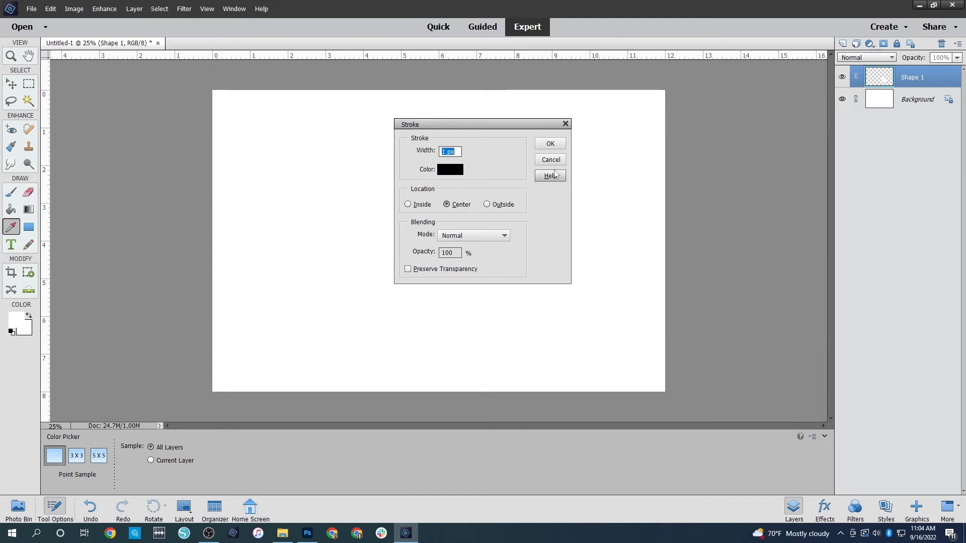
pyautogui.click(550, 144)
pyautogui.press('v')
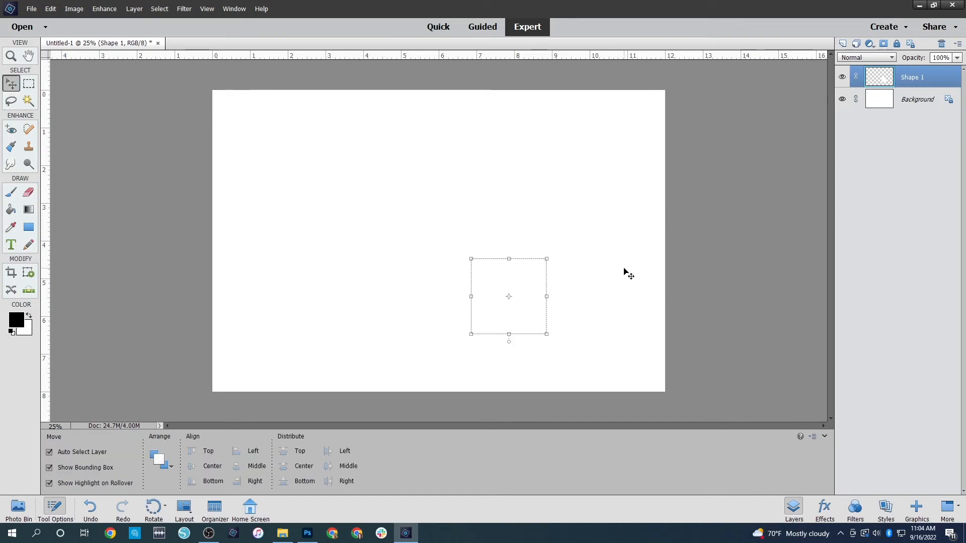
# Step: Move the outlined square into the upper-left corner of the page and deselect it
pyautogui.click(629, 275)
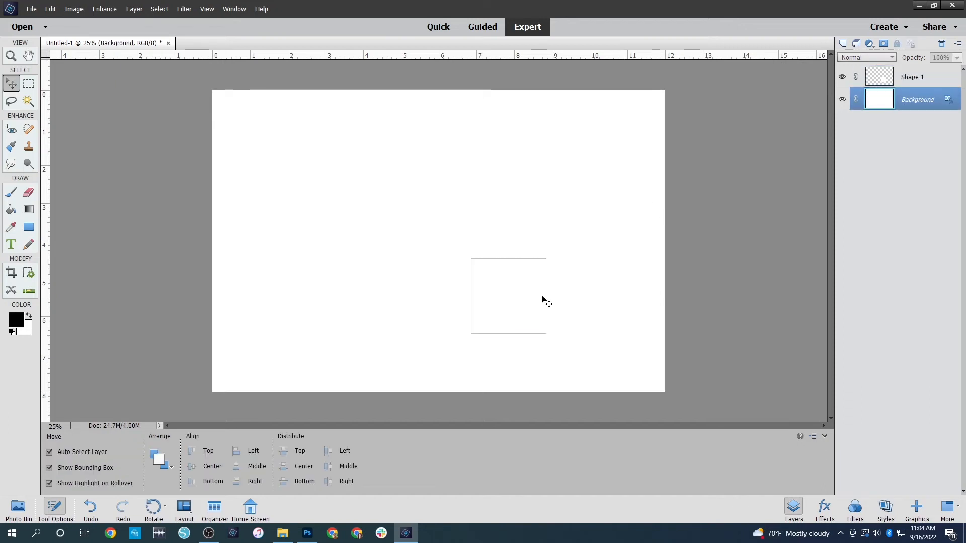
pyautogui.click(525, 296)
pyautogui.moveTo(524, 295); pyautogui.dragTo(280, 137)
pyautogui.click(347, 243)
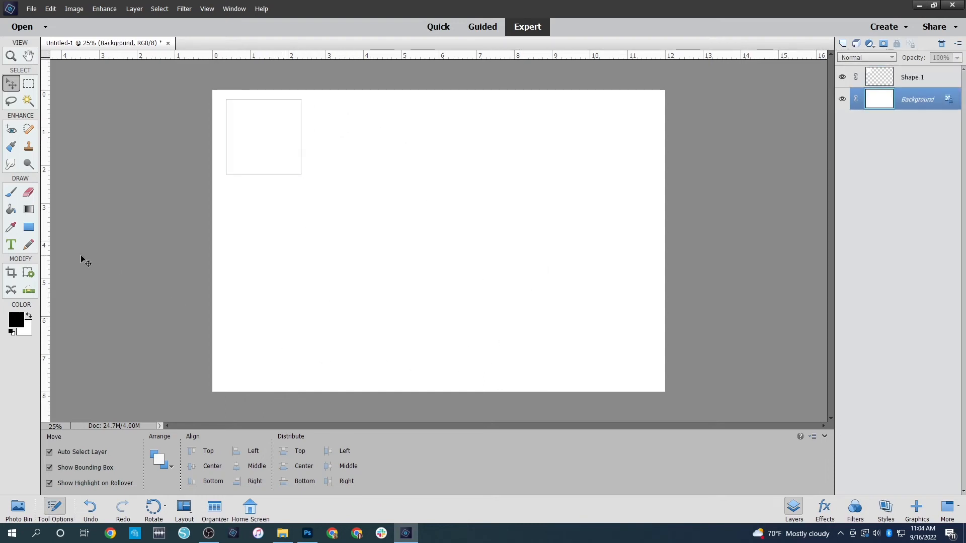
# Step: Set up the Ellipse shape tool with a white fill and a fixed size of 2 x 2 in
pyautogui.click(29, 227)
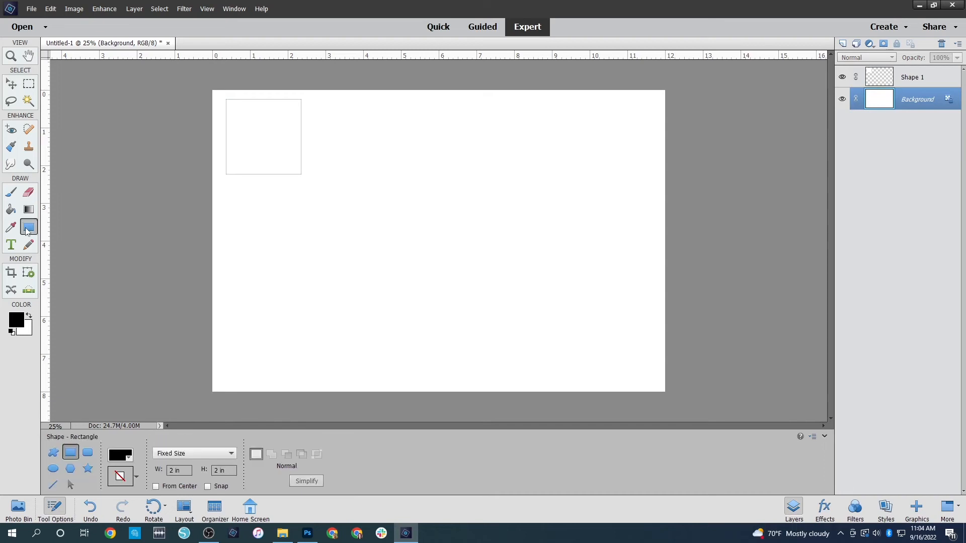
pyautogui.click(54, 471)
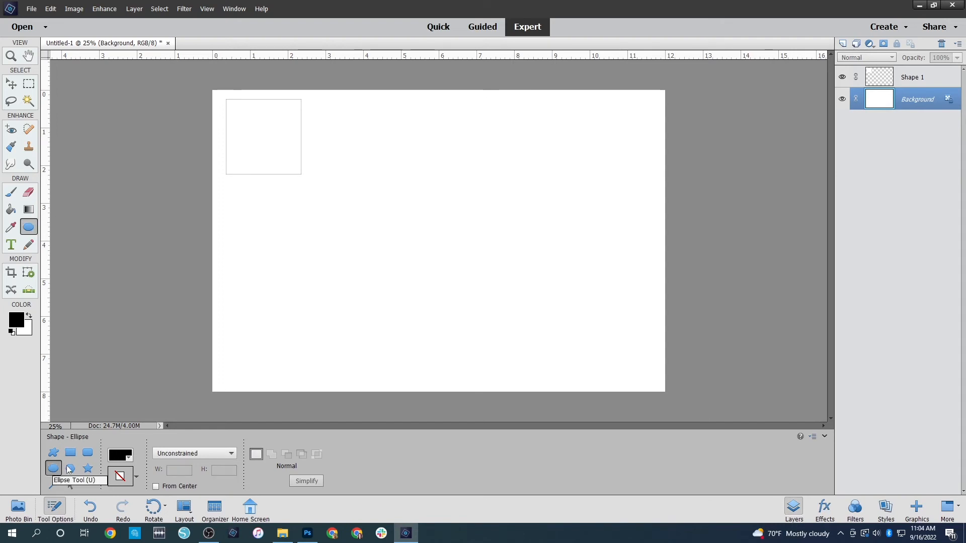
pyautogui.click(129, 460)
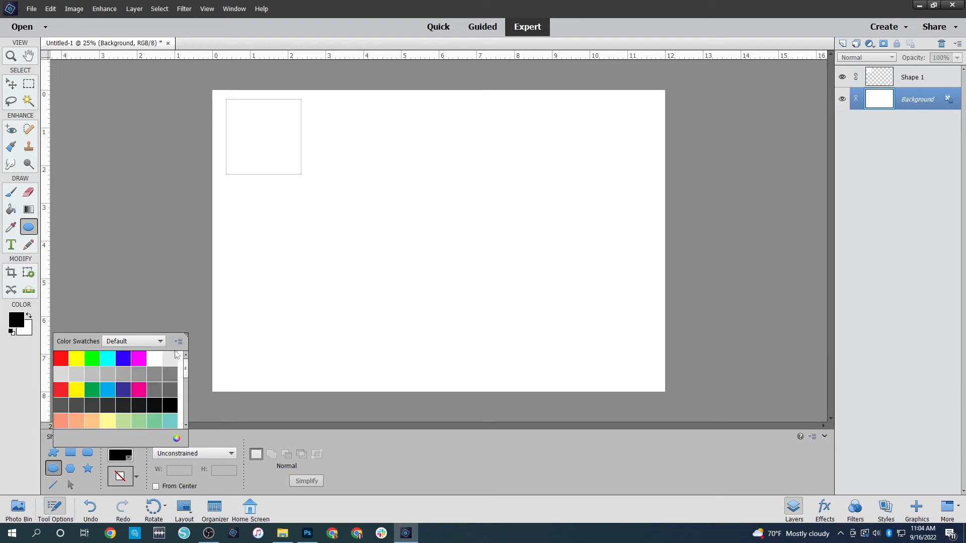
pyautogui.click(155, 359)
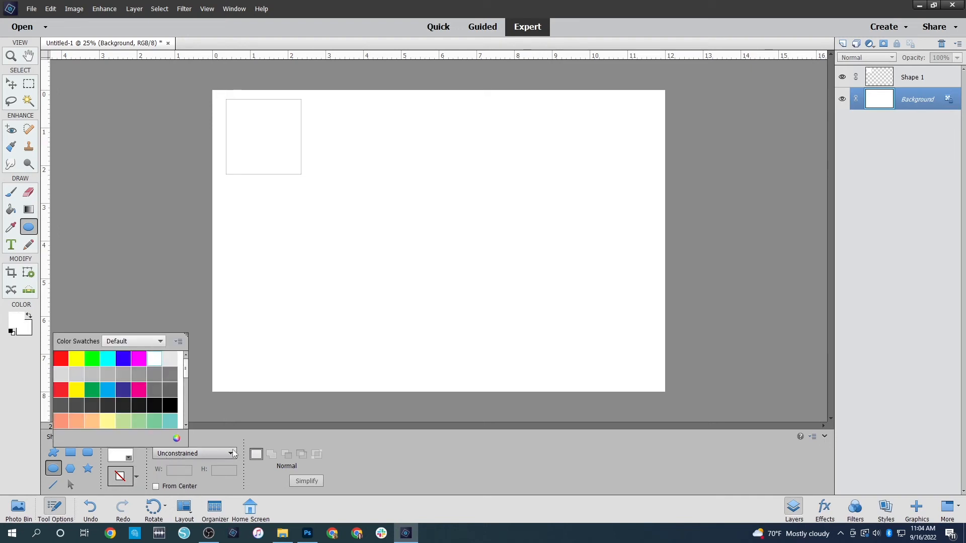
pyautogui.click(233, 454)
pyautogui.click(231, 454)
pyautogui.click(185, 484)
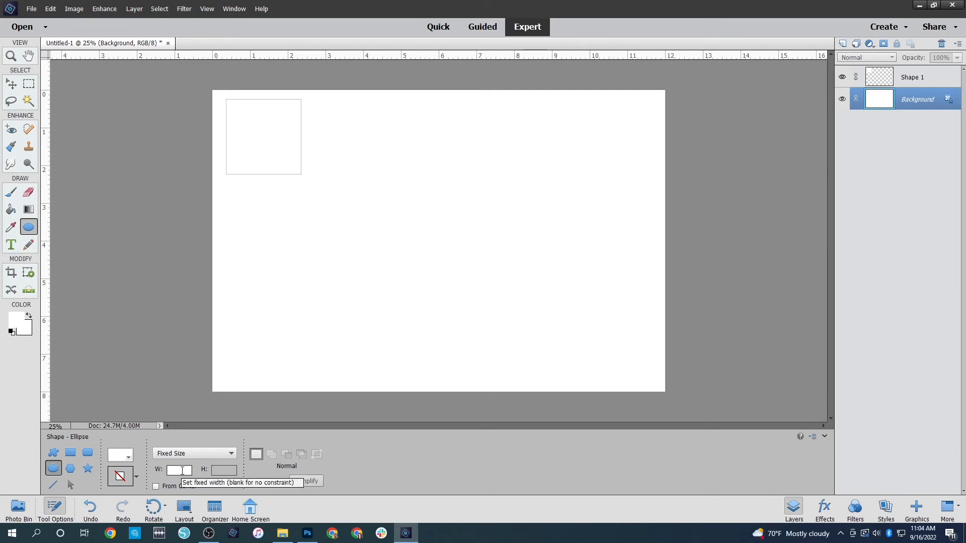
pyautogui.write('2 in')
pyautogui.press('Tab')
pyautogui.write('2')
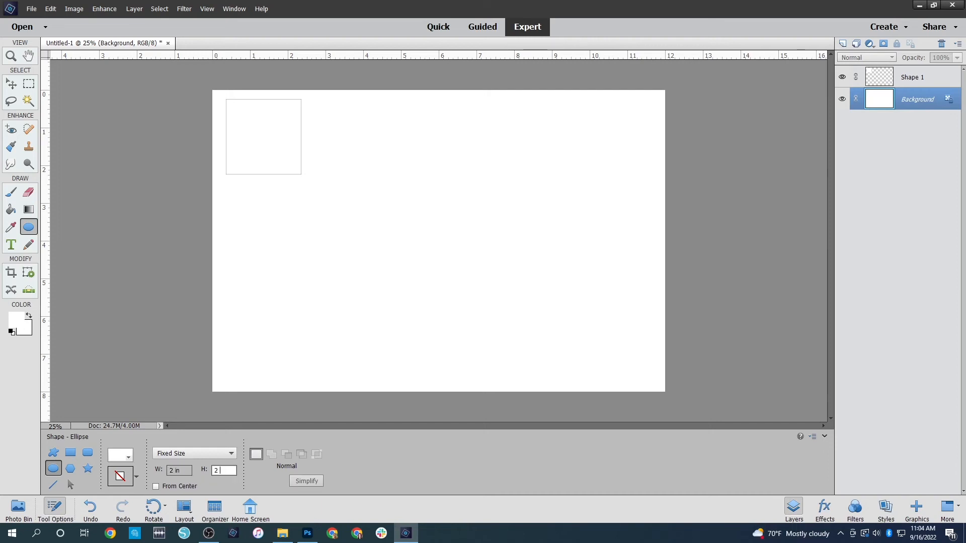
pyautogui.write(' in')
# Step: Place a 2 x 2 in circle just below the page centre and simplify its Shape 2 layer
pyautogui.click(428, 252)
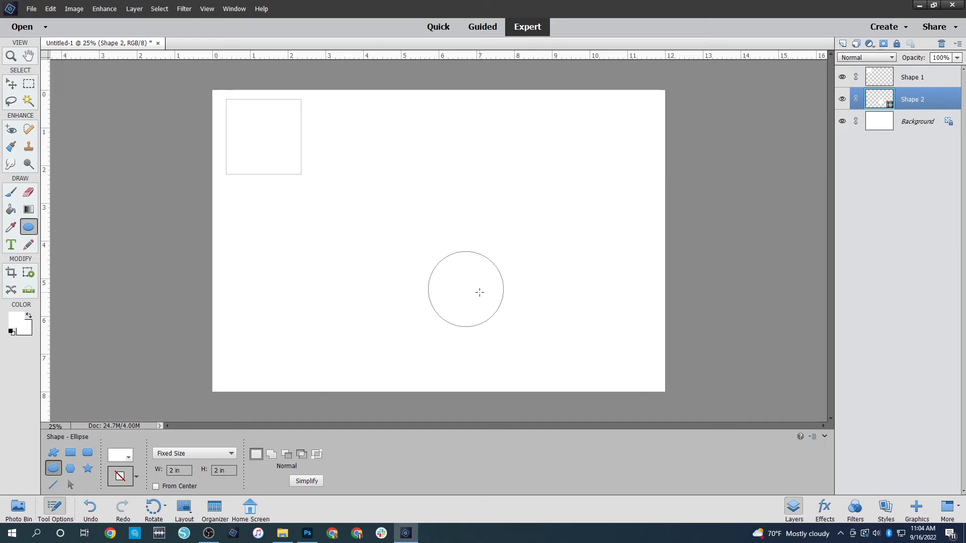
pyautogui.click(11, 84)
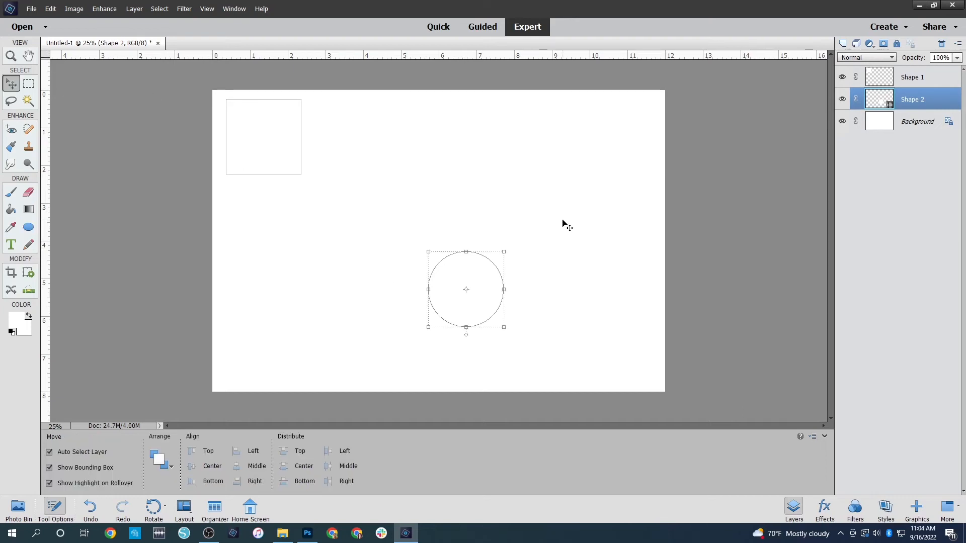
pyautogui.click(563, 221)
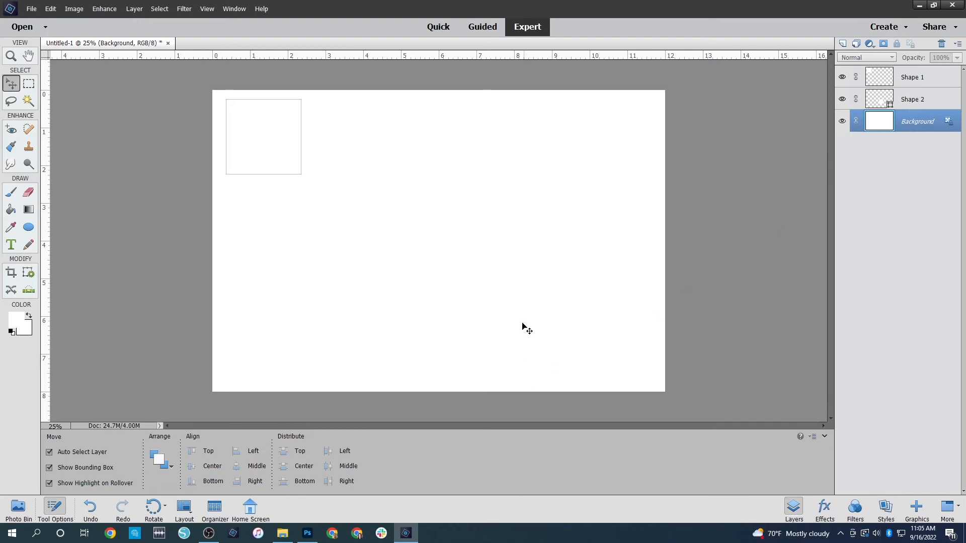
pyautogui.click(470, 293)
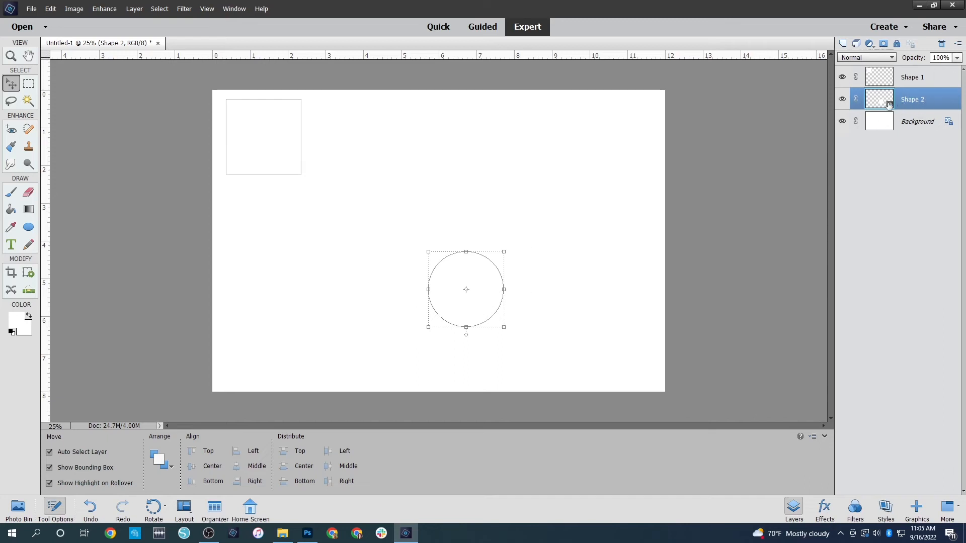
pyautogui.rightClick(907, 103)
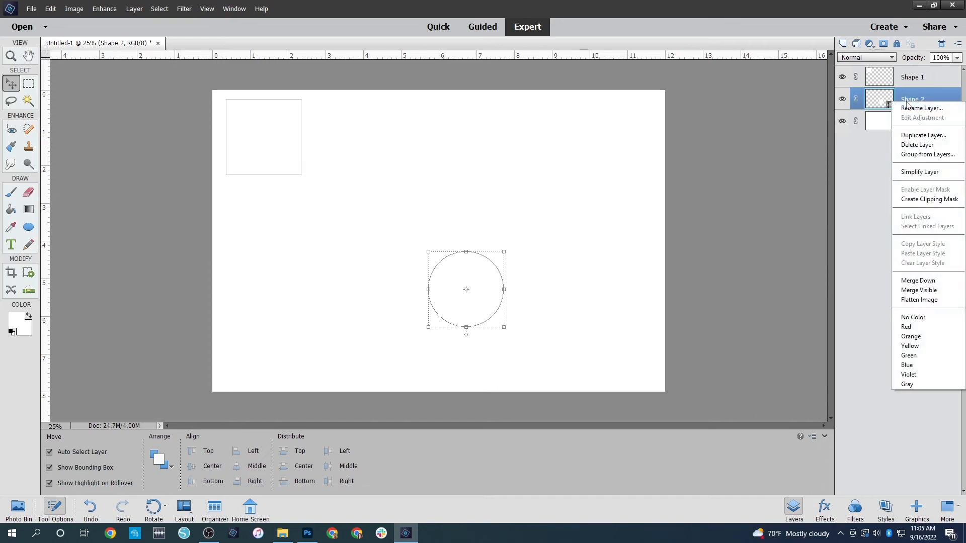
pyautogui.click(920, 173)
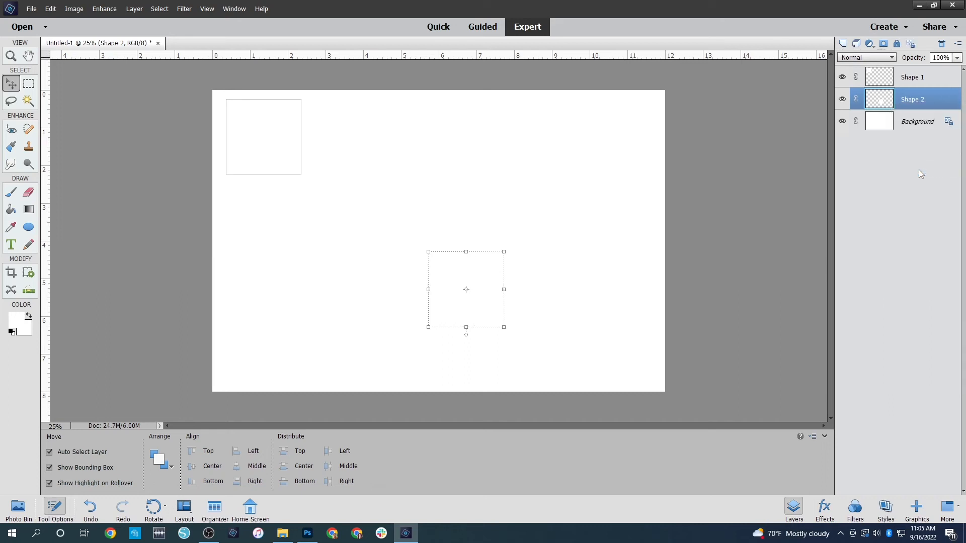
# Step: Add a 1 px black stroke, centred on the edge, around the circle on the Shape 2 layer
pyautogui.click(51, 9)
pyautogui.click(116, 124)
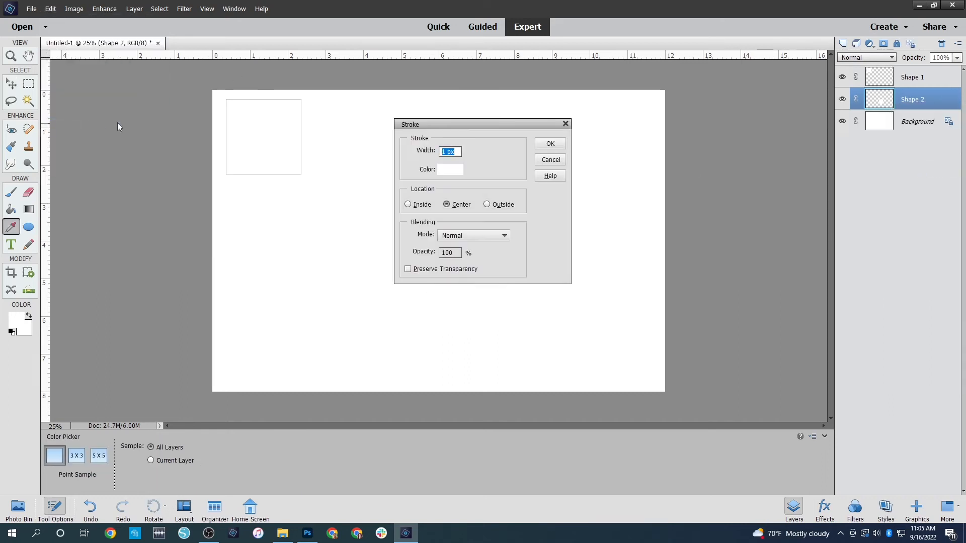
pyautogui.click(451, 171)
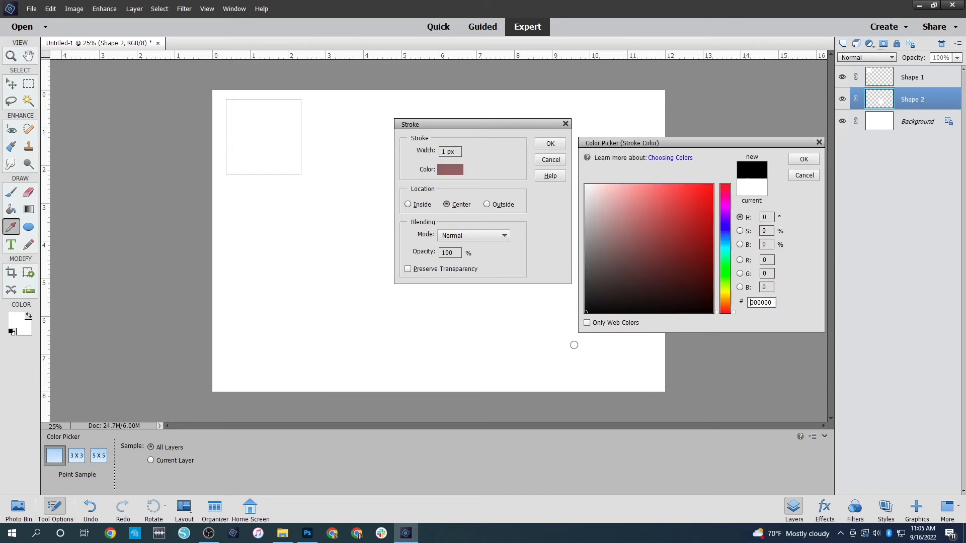
pyautogui.click(804, 159)
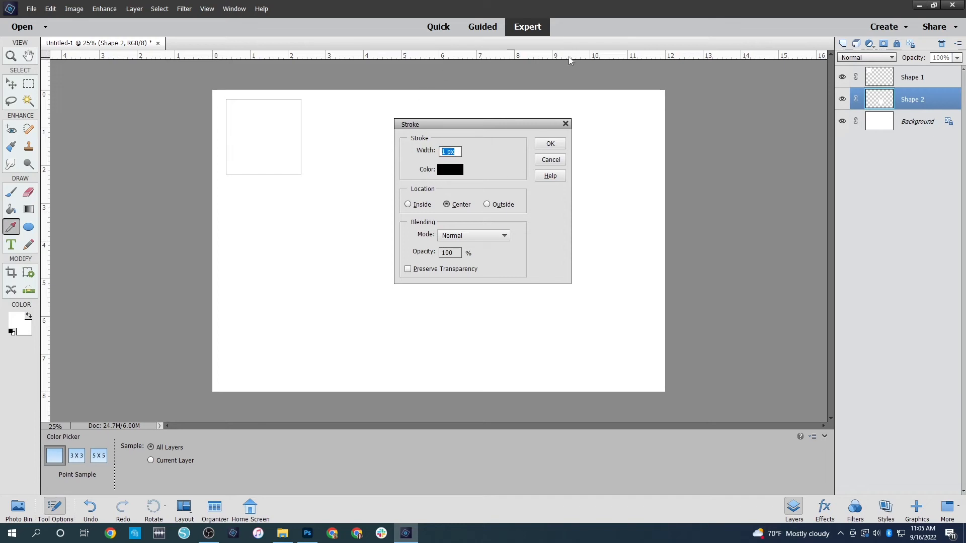
pyautogui.click(562, 147)
pyautogui.press('v')
# Step: Move the outlined circle beside the square, deselect it, and move it back to the middle of the page
pyautogui.moveTo(475, 292)
pyautogui.mouseDown()
pyautogui.moveTo(361, 125)
pyautogui.moveTo(367, 133)
pyautogui.mouseUp()
pyautogui.click(583, 163)
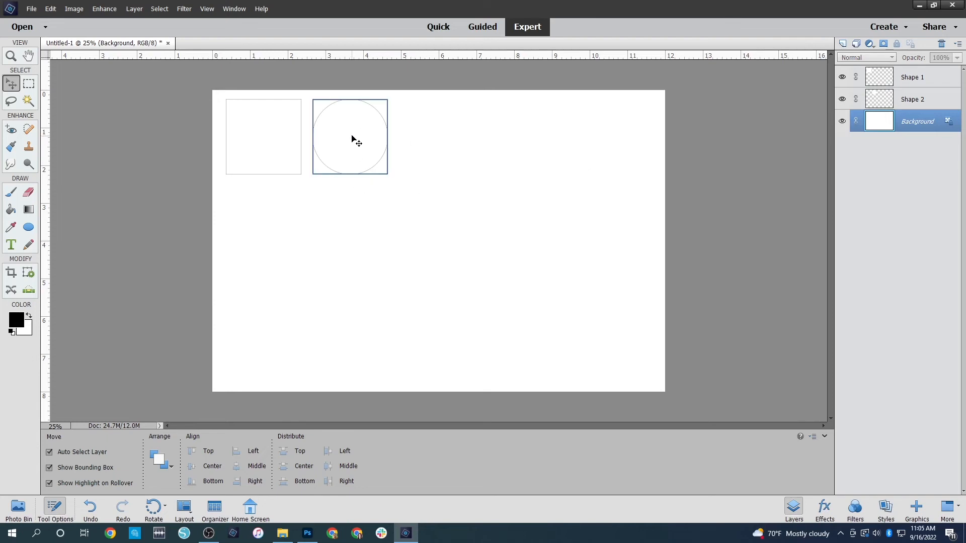
pyautogui.moveTo(353, 134); pyautogui.dragTo(452, 259)
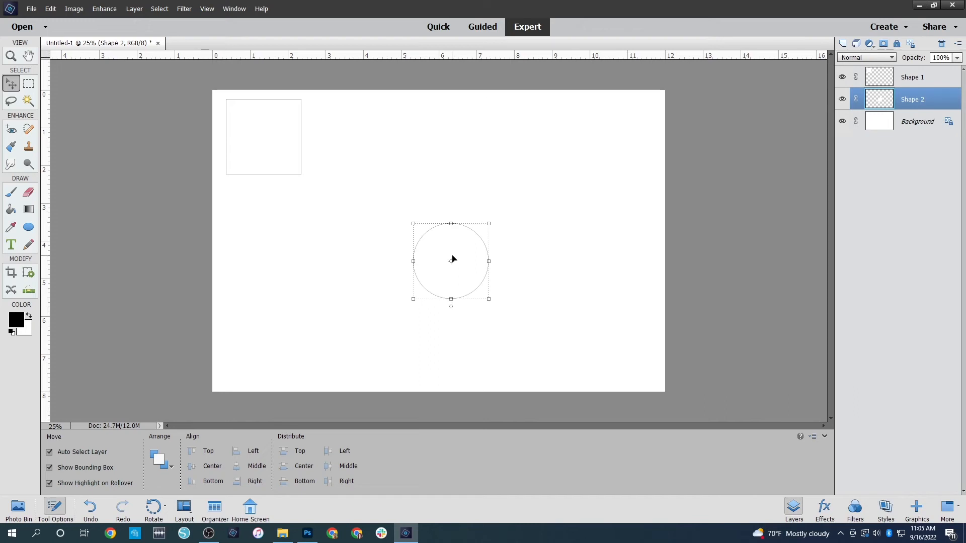
pyautogui.moveTo(464, 238); pyautogui.dragTo(421, 243)
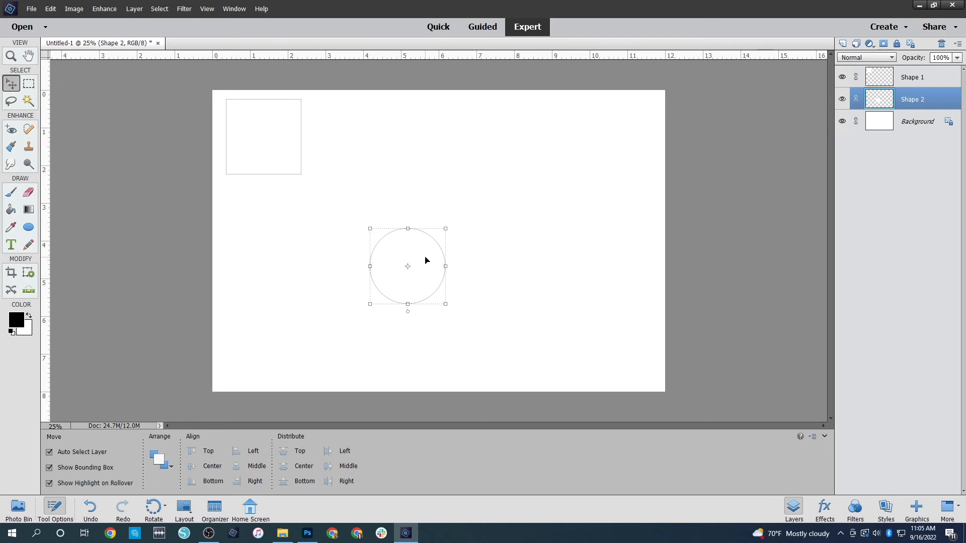
# Step: Delete the square and circle layers so that only the Background remains
pyautogui.click(287, 142)
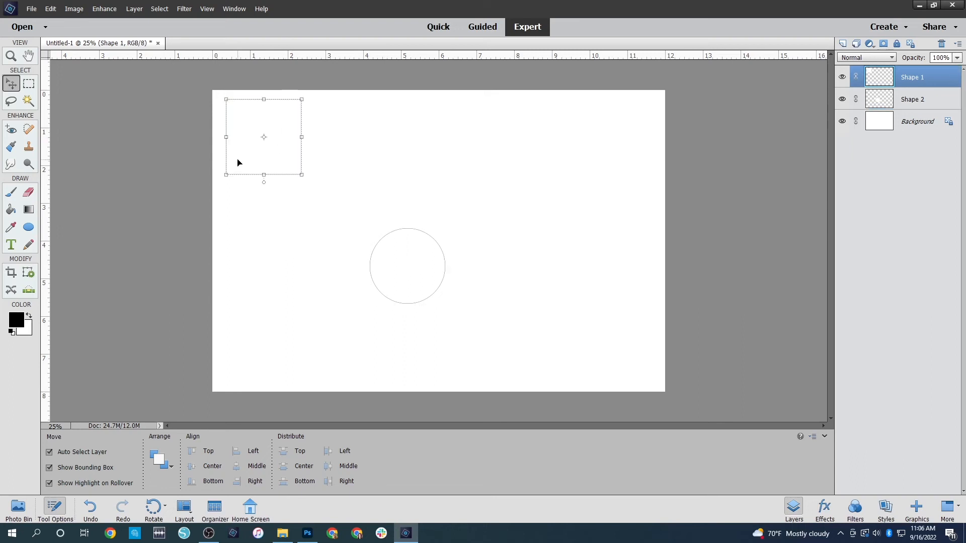
pyautogui.press('Delete')
pyautogui.press('Return')
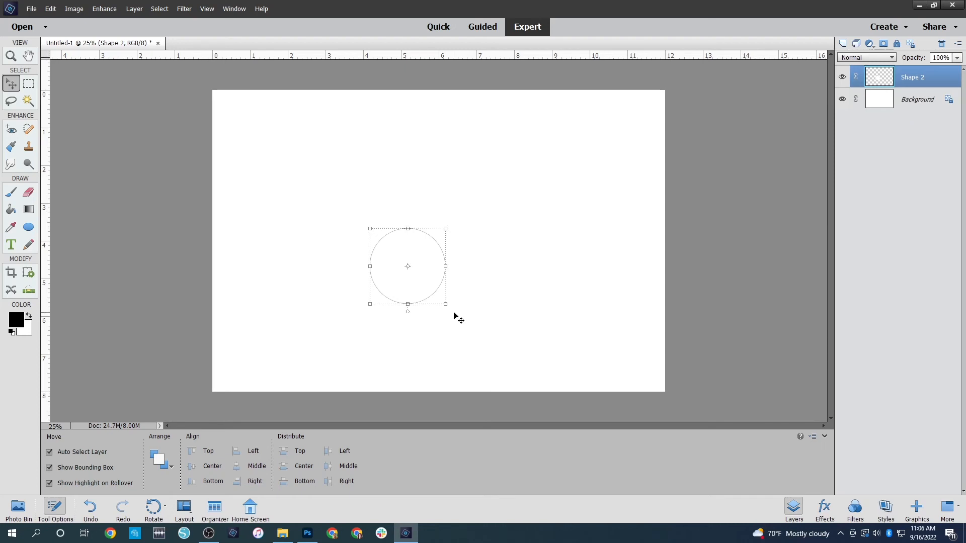
pyautogui.moveTo(439, 277); pyautogui.dragTo(439, 277)
pyautogui.click(402, 270)
pyautogui.press('Delete')
pyautogui.press('Return')
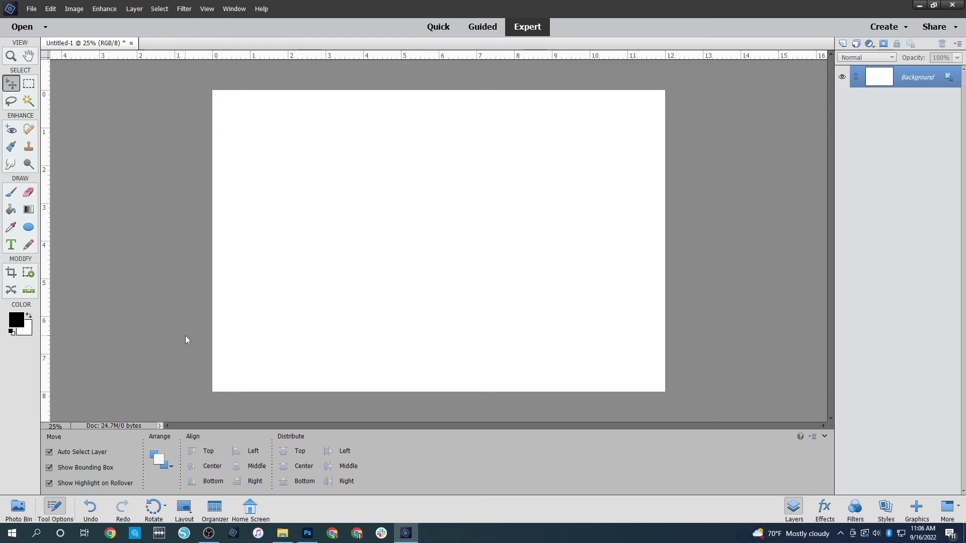
# Step: Set the Ellipse shape tool to a white fill and a fixed 1 x 1 in size, and place a circle left of the page centre
pyautogui.click(28, 227)
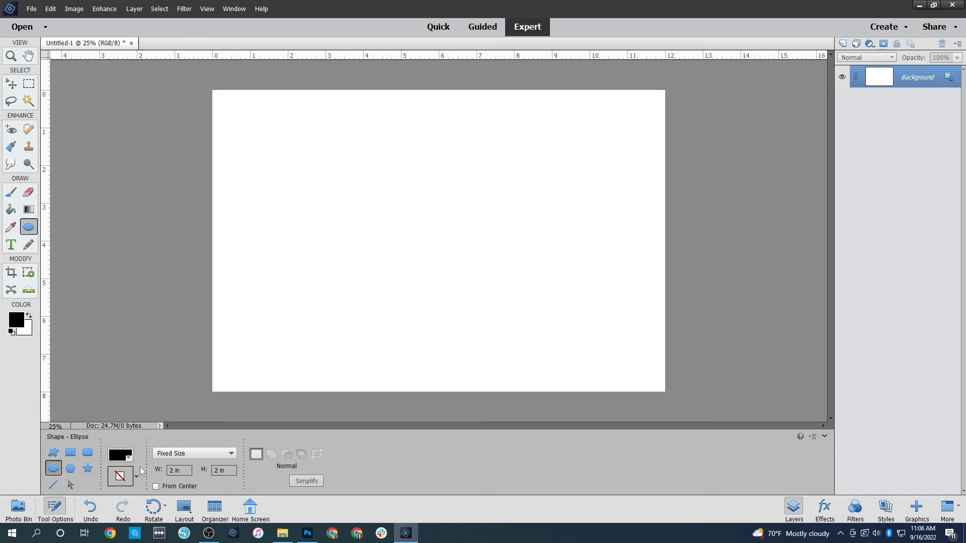
pyautogui.click(130, 458)
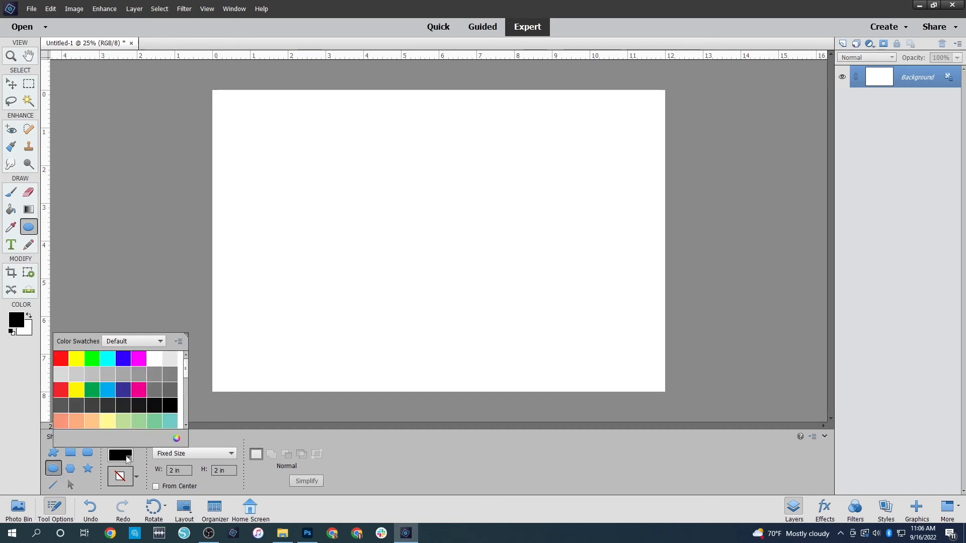
pyautogui.click(155, 361)
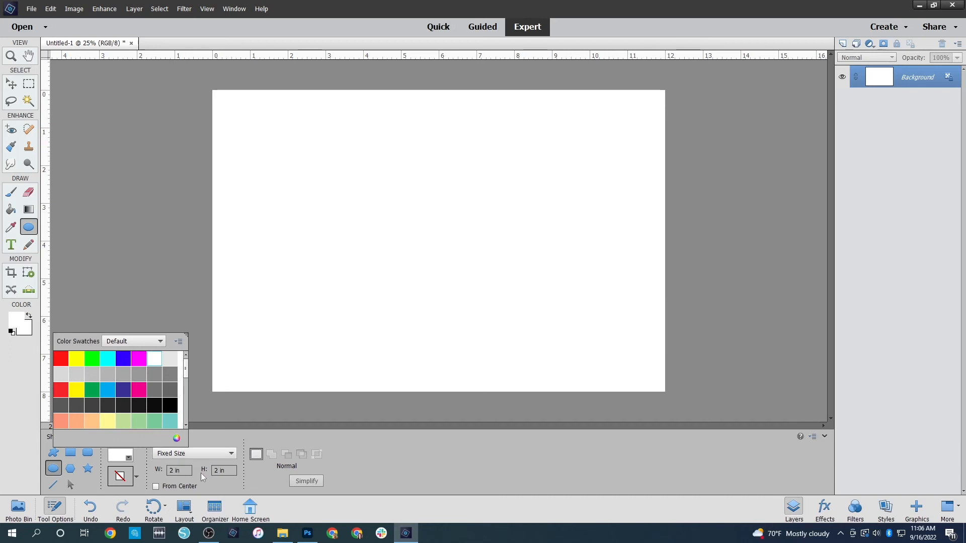
pyautogui.click(172, 472)
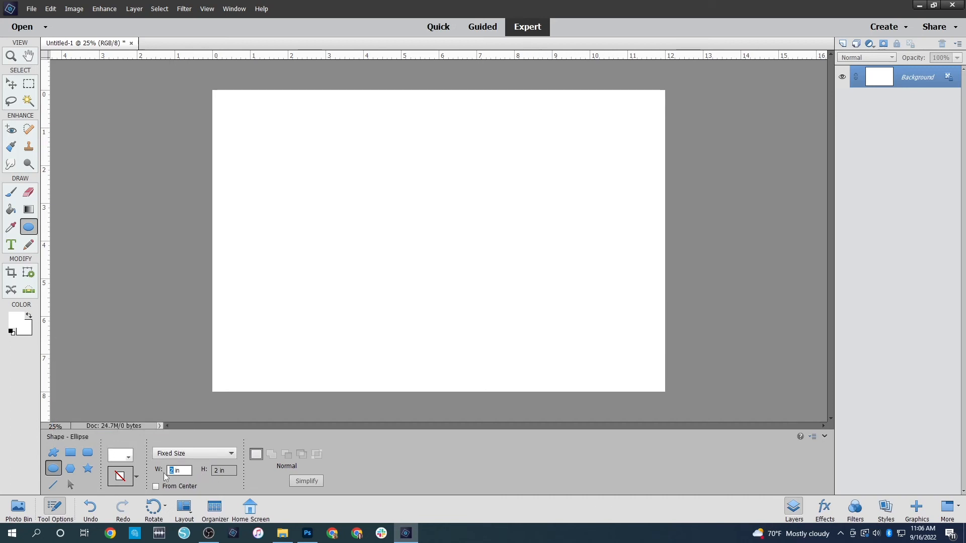
pyautogui.write('1')
pyautogui.press('Tab')
pyautogui.write('1')
pyautogui.press('Tab')
pyautogui.click(369, 223)
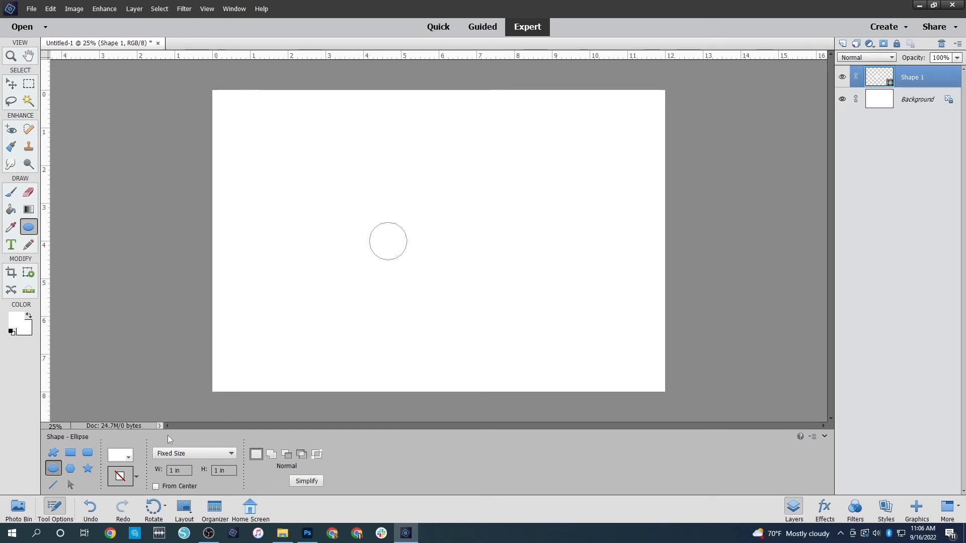
# Step: Change the circle's fill to light gray and move it into the upper-left corner of the page
pyautogui.click(116, 457)
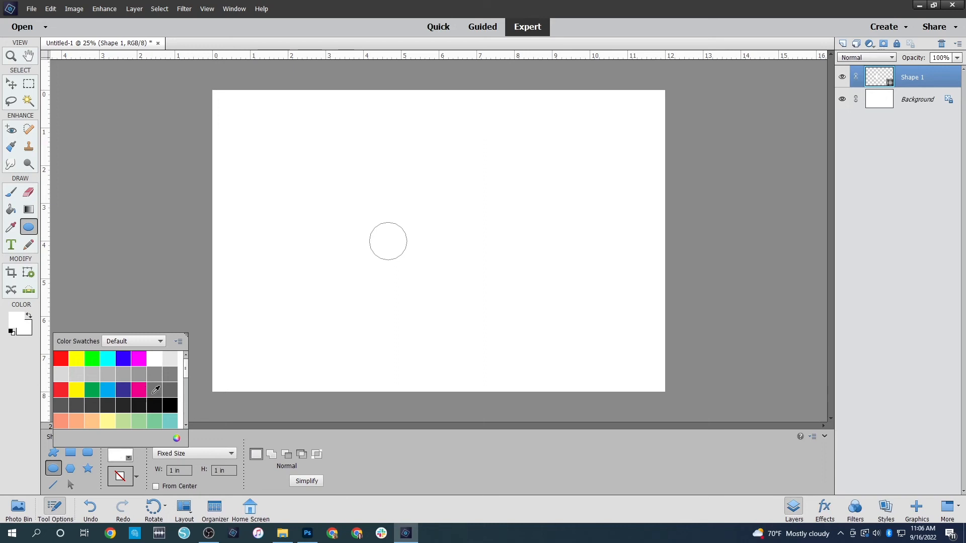
pyautogui.click(171, 356)
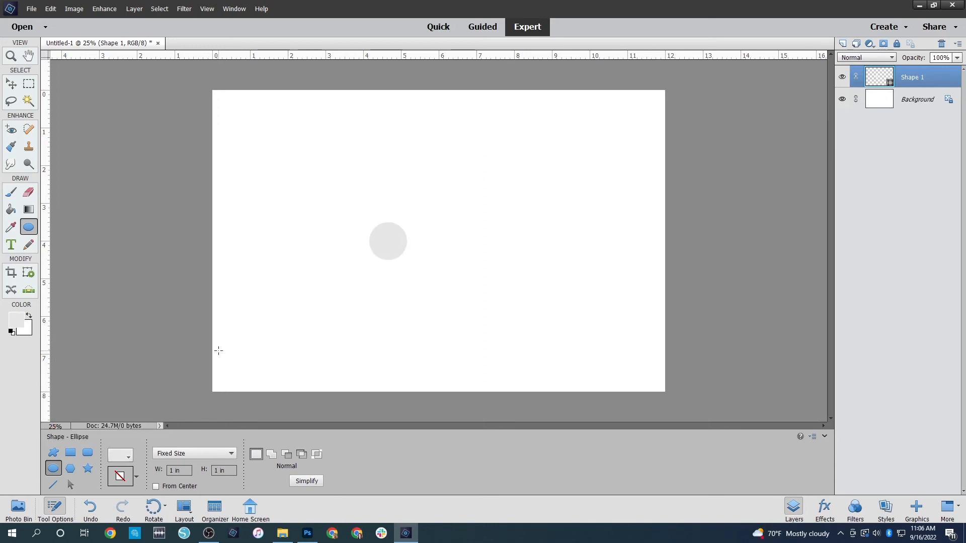
pyautogui.press('v')
pyautogui.moveTo(395, 245); pyautogui.dragTo(245, 121)
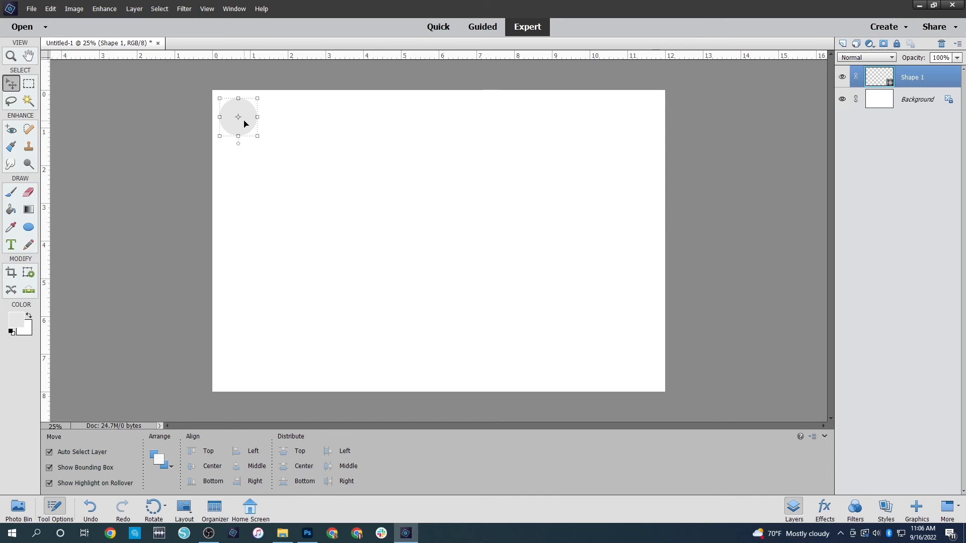
pyautogui.click(352, 171)
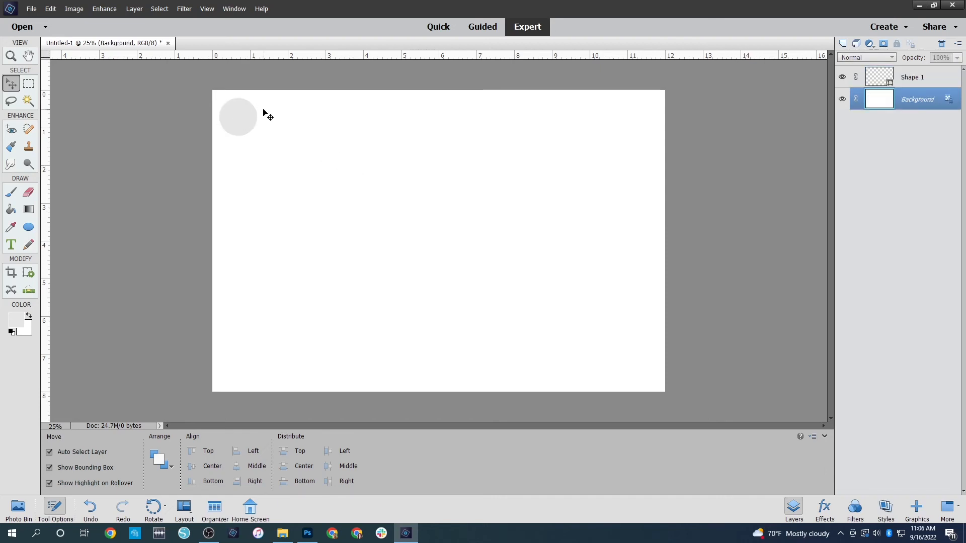
pyautogui.click(246, 119)
pyautogui.press('ctrl')
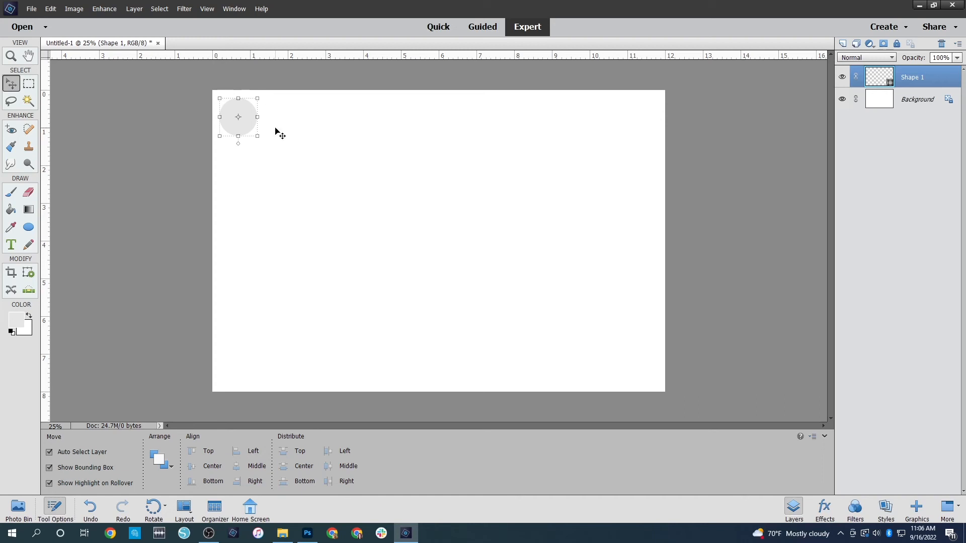
pyautogui.click(311, 217)
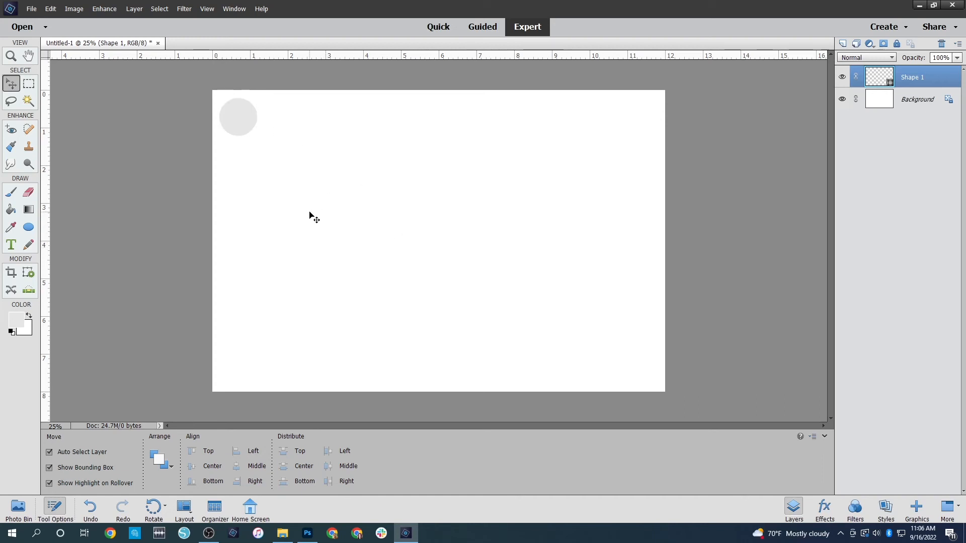
pyautogui.click(238, 127)
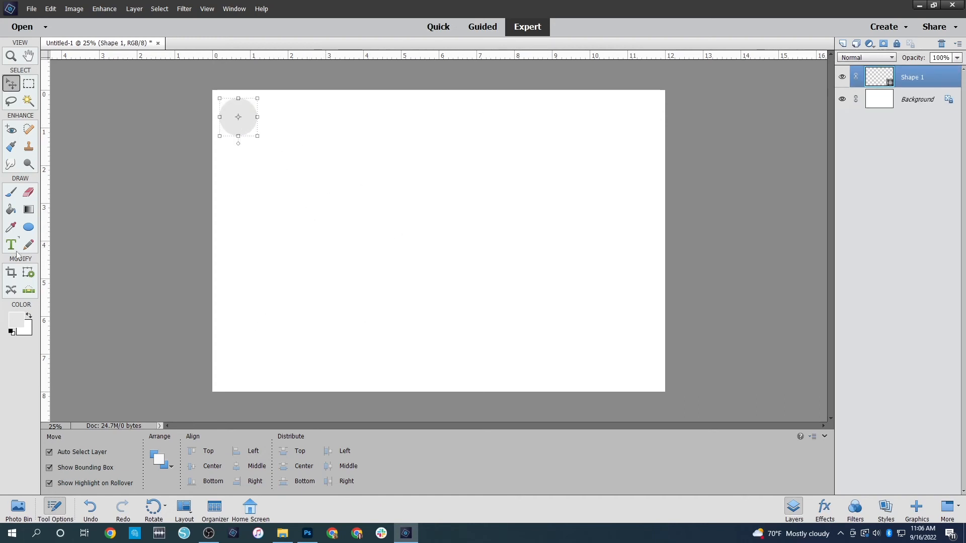
# Step: Place five more light gray 1 x 1 in circles loosely around the middle and lower part of the page
pyautogui.click(28, 227)
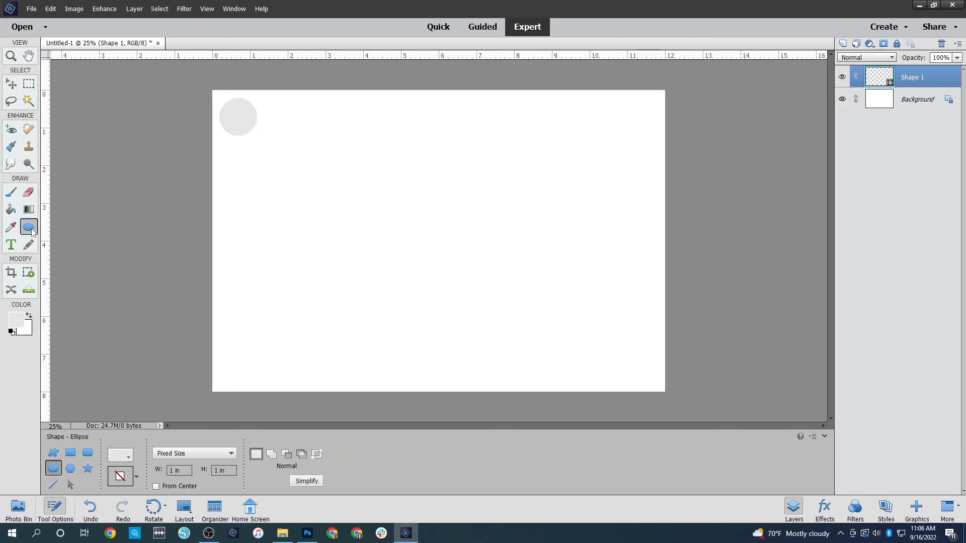
pyautogui.click(307, 278)
pyautogui.click(405, 280)
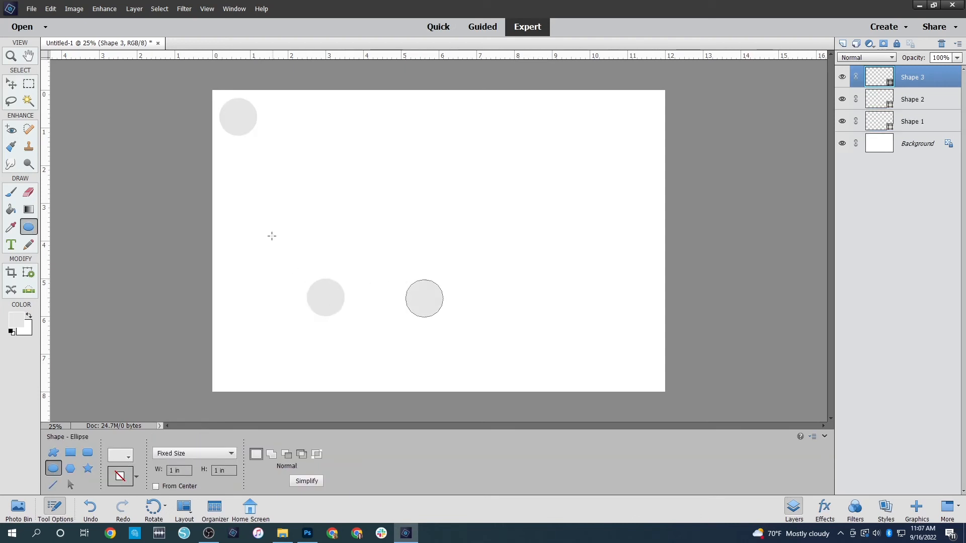
pyautogui.click(364, 216)
pyautogui.click(448, 198)
pyautogui.click(499, 267)
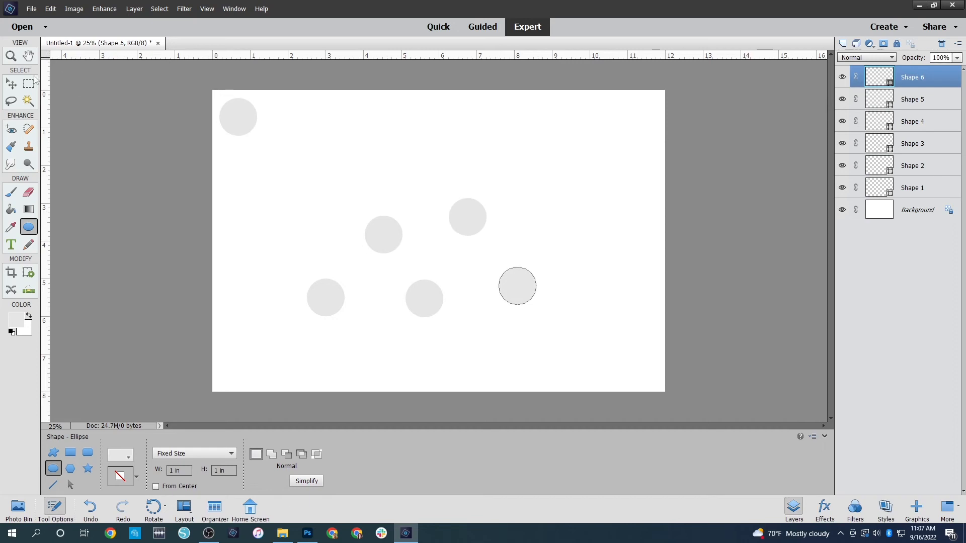
# Step: Stack the five loose circles in a column under the corner circle, with the Shape 6 circle near the page's bottom edge
pyautogui.click(12, 84)
pyautogui.click(572, 217)
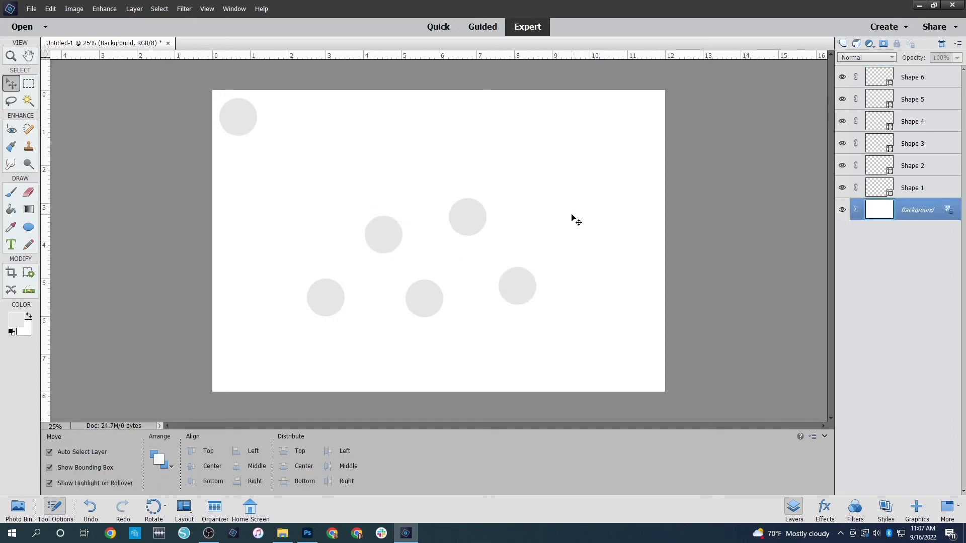
pyautogui.moveTo(395, 230); pyautogui.dragTo(249, 157)
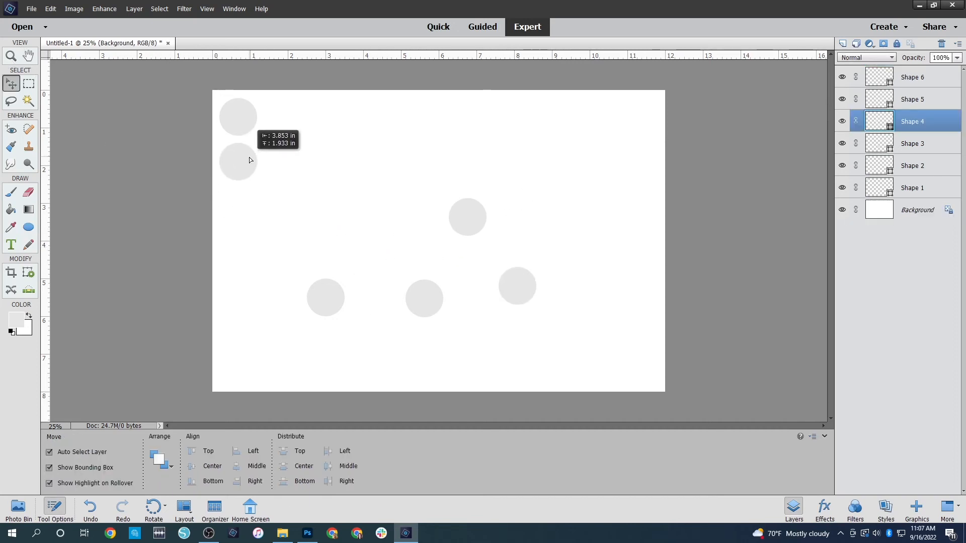
pyautogui.moveTo(320, 309); pyautogui.dragTo(233, 216)
pyautogui.moveTo(434, 310); pyautogui.dragTo(244, 256)
pyautogui.moveTo(475, 235); pyautogui.dragTo(248, 290)
pyautogui.moveTo(521, 284); pyautogui.dragTo(242, 335)
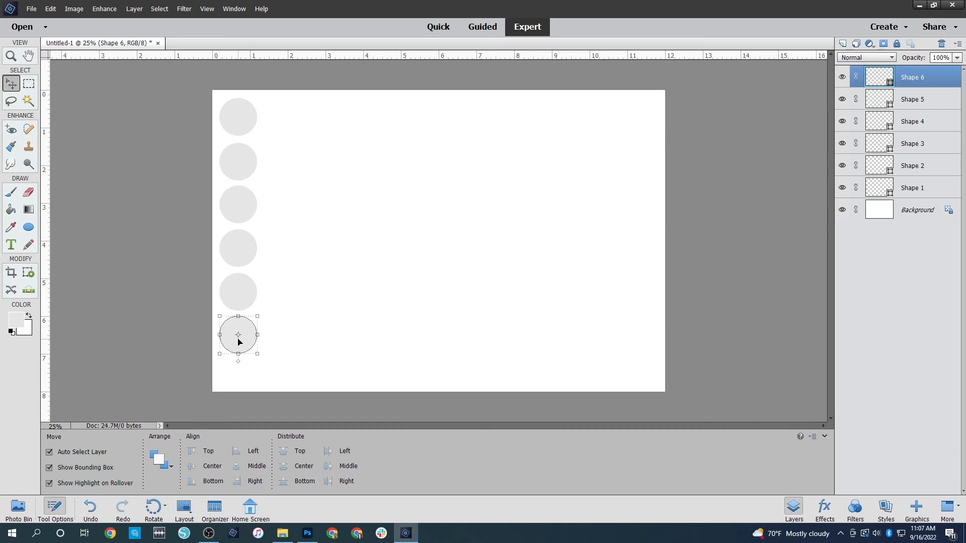
pyautogui.moveTo(249, 334); pyautogui.dragTo(247, 360)
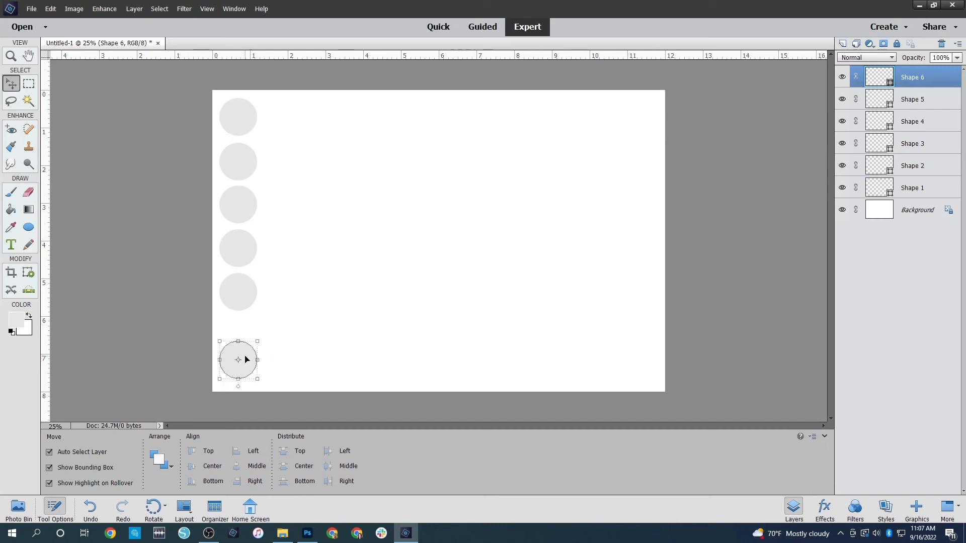
# Step: Distribute all six circles evenly by their vertical centers along the page's left edge, then deselect them
pyautogui.click(149, 291)
pyautogui.click(239, 120)
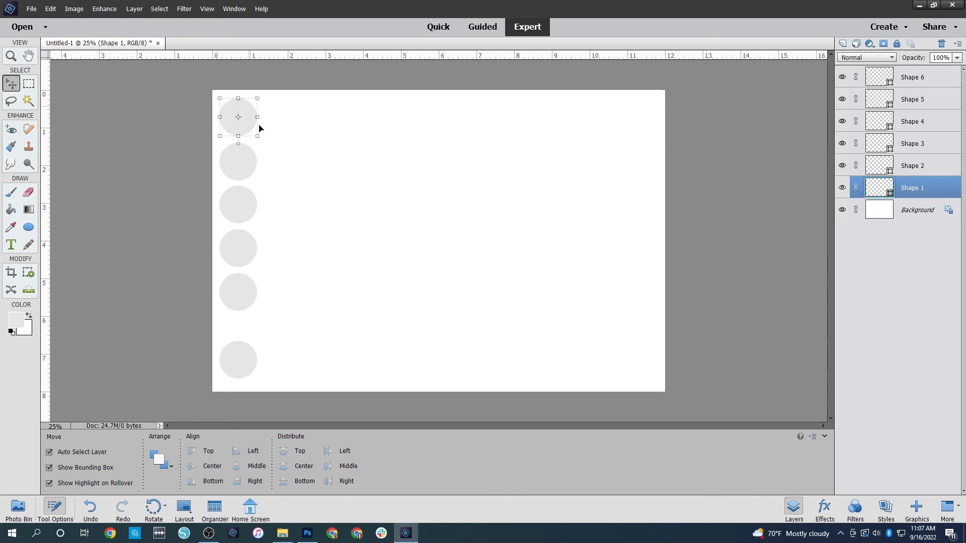
pyautogui.moveTo(199, 106); pyautogui.dragTo(257, 360)
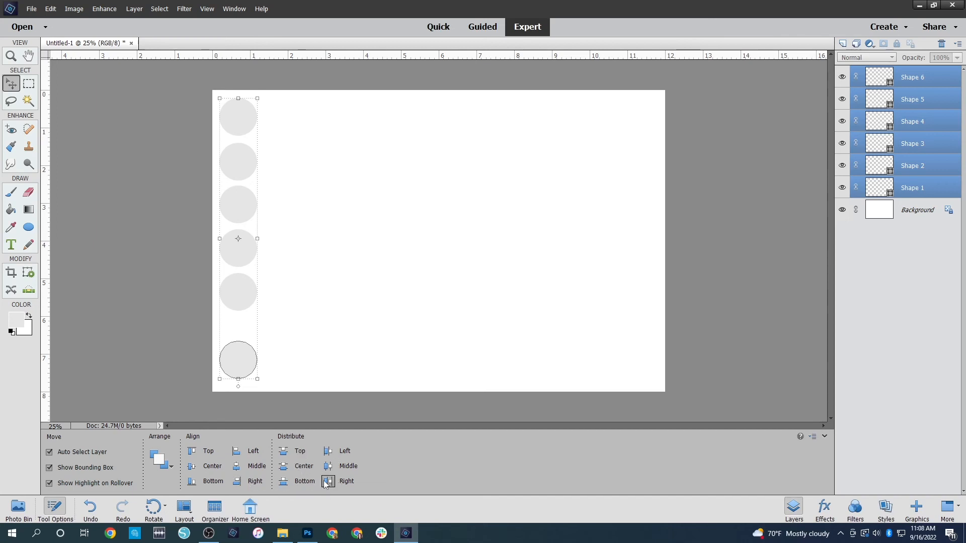
pyautogui.click(282, 468)
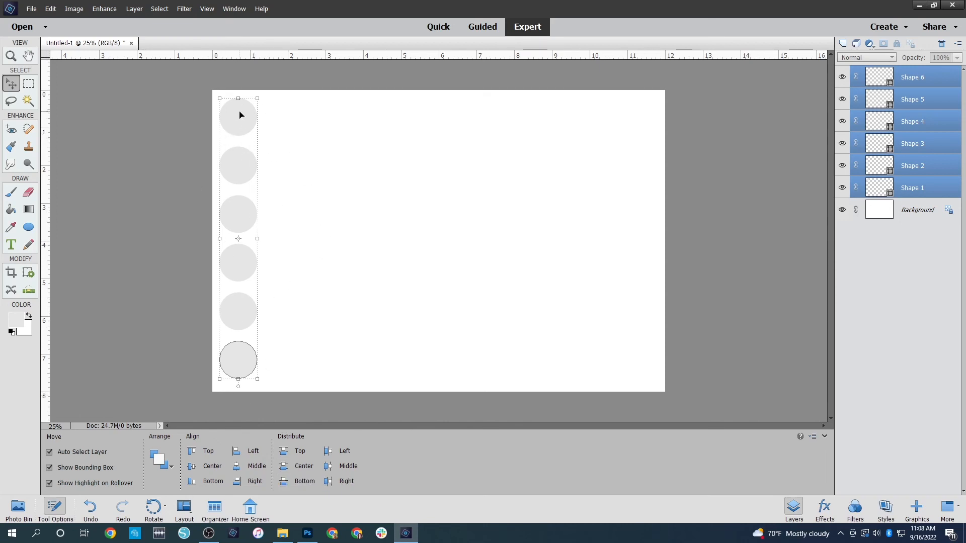
pyautogui.click(273, 119)
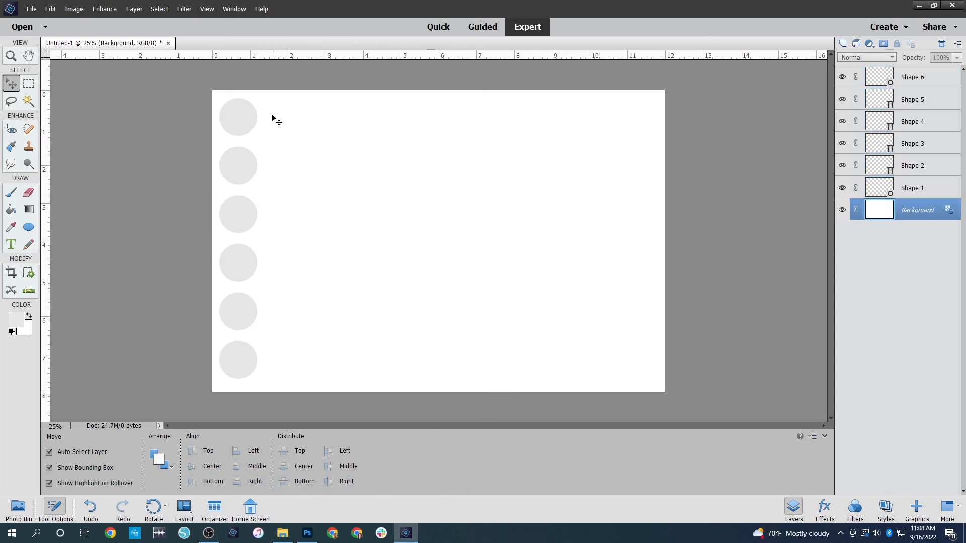
# Step: Add a text box about 3.8 in wide and 0.9 in tall beside the top circle, filled with "Journaling" repeated six times
pyautogui.click(10, 245)
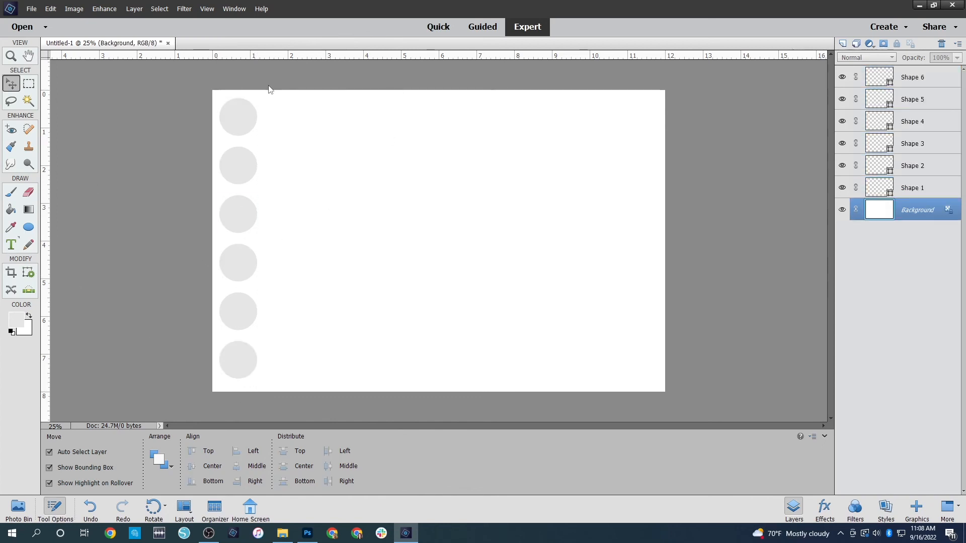
pyautogui.moveTo(263, 98); pyautogui.dragTo(406, 132)
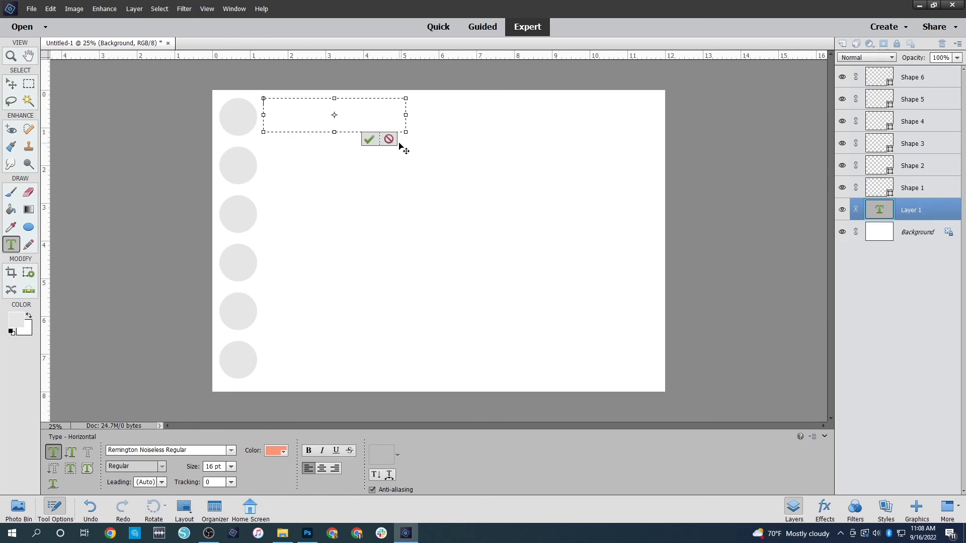
pyautogui.write('Journaling')
pyautogui.hotkey('ctrl', 'a')
pyautogui.hotkey('ctrl', 'c')
pyautogui.hotkey('ctrl', 'v')
pyautogui.hotkey('ctrl', 'v')
pyautogui.hotkey('ctrl', 'v')
pyautogui.hotkey('ctrl', 'v')
pyautogui.hotkey('ctrl', 'v')
pyautogui.hotkey('ctrl', 'v')
pyautogui.hotkey('ctrl', 'Return')
pyautogui.press('v')
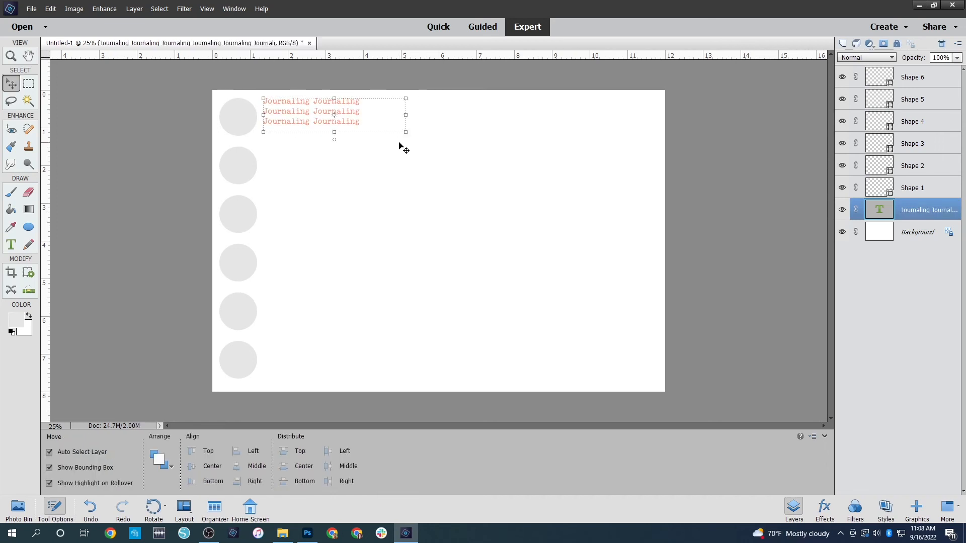
pyautogui.click(31, 58)
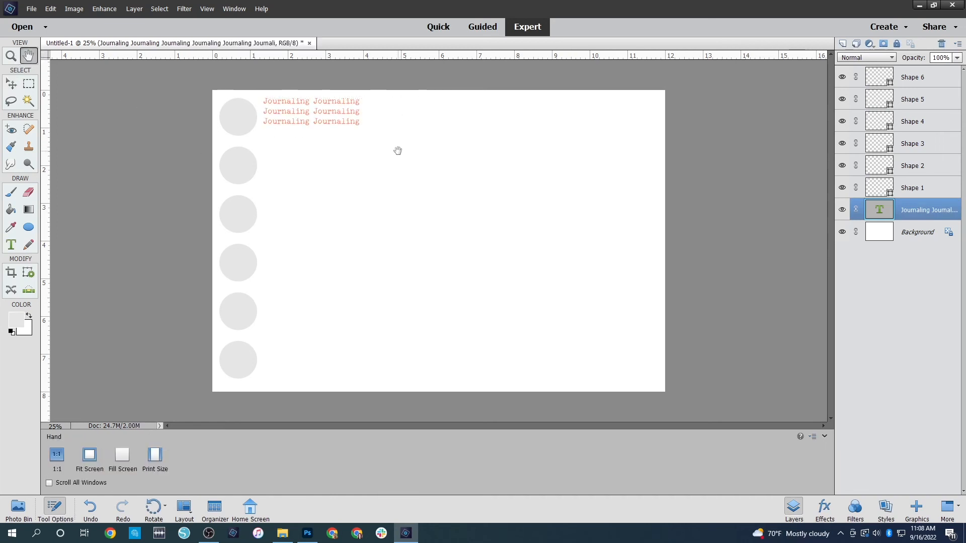